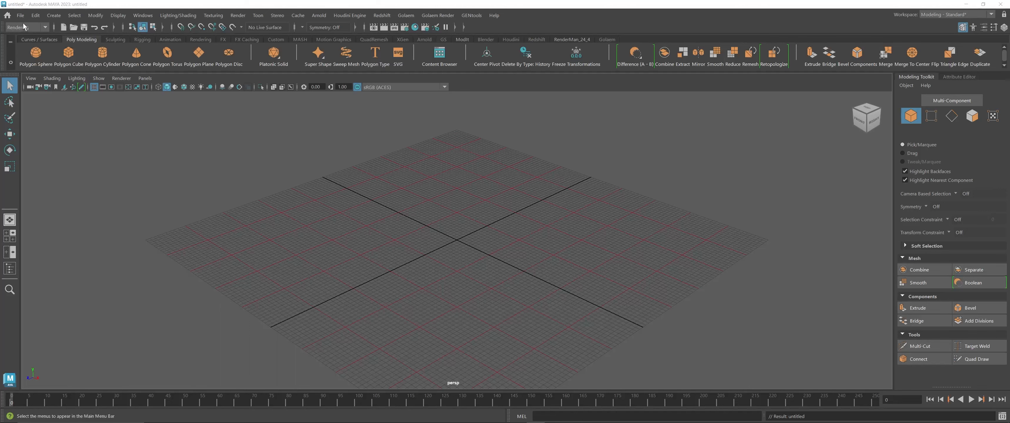
# Create a new project named "Awesome Project" in F:/Maya with the default folder locations.
pyautogui.click(20, 15)
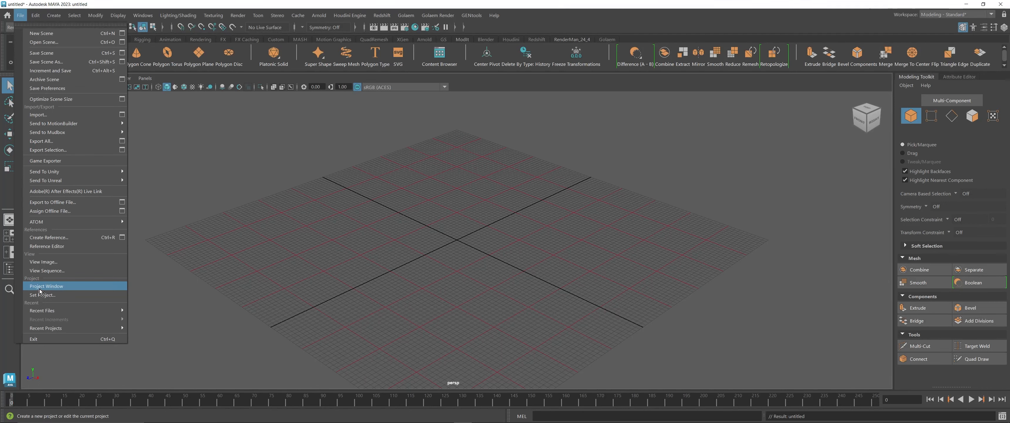
pyautogui.click(48, 289)
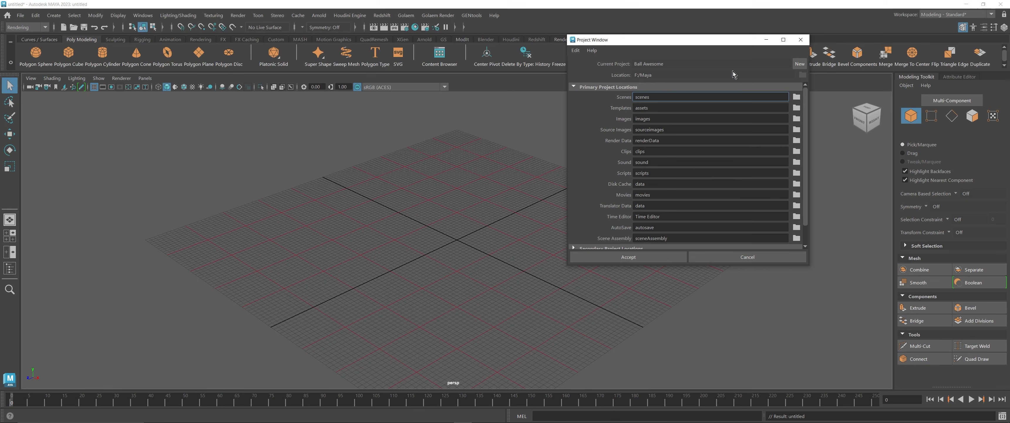
pyautogui.click(800, 64)
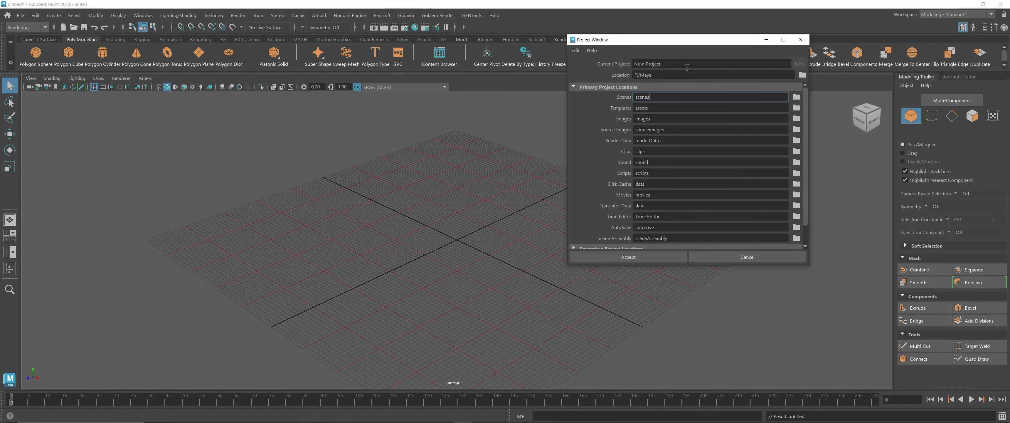
pyautogui.write('Awesome')
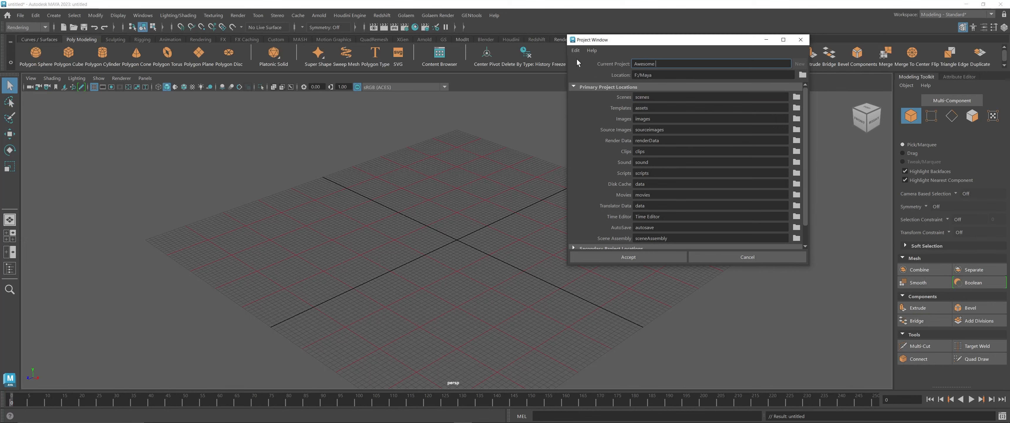
pyautogui.write(' Project')
pyautogui.click(626, 258)
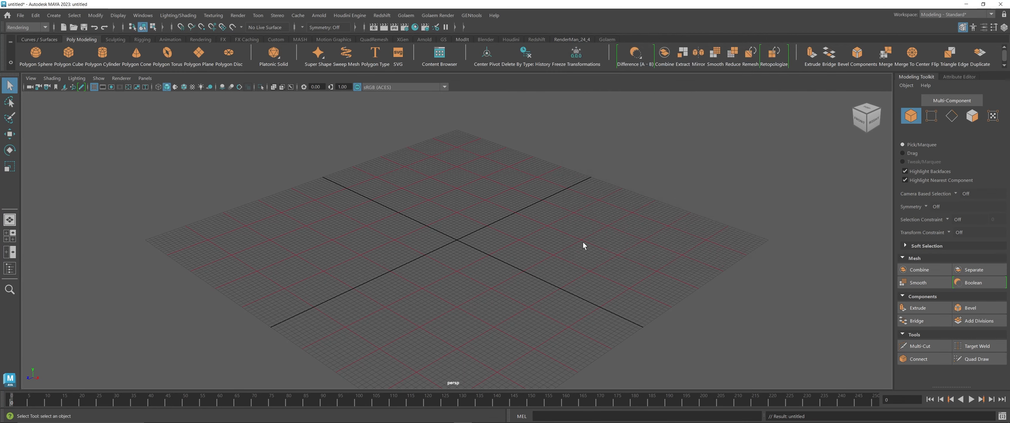
pyautogui.click(21, 18)
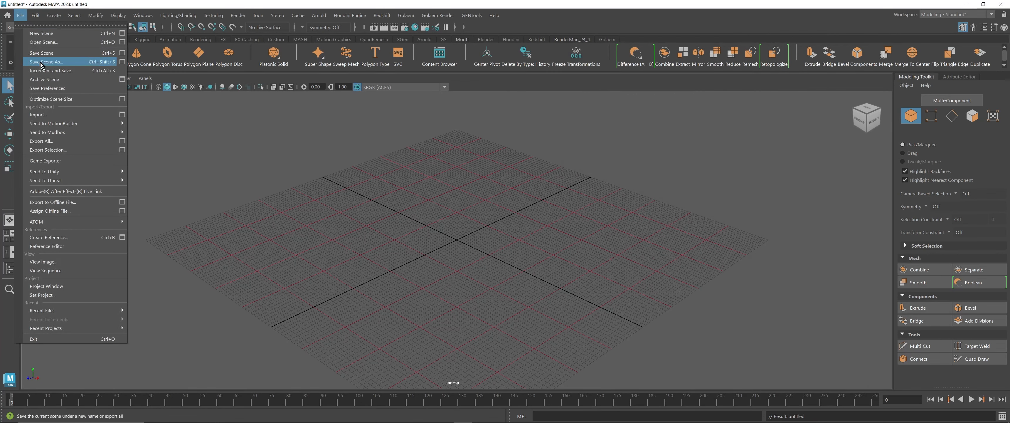
pyautogui.click(50, 22)
pyautogui.click(53, 15)
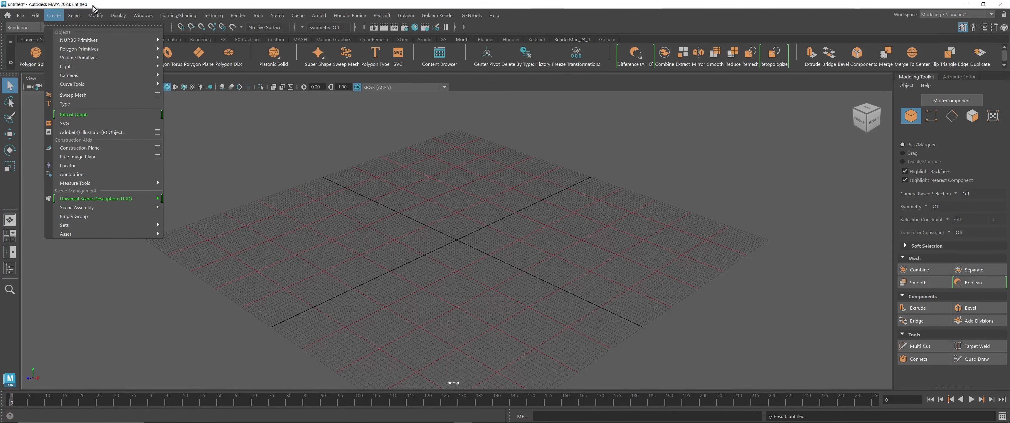
pyautogui.moveTo(178, 15)
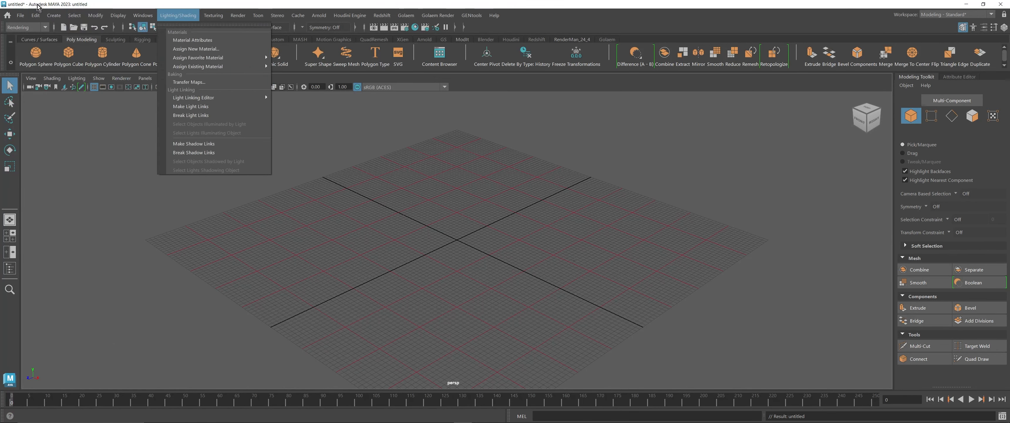
pyautogui.moveTo(130, 13)
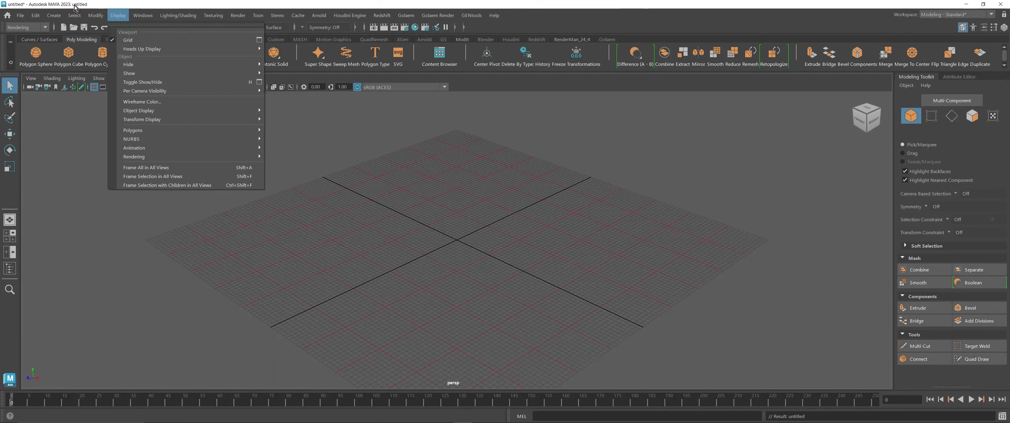
# Save the scene as "Ball" in Maya Binary format in the project's scenes folder.
pyautogui.click(20, 15)
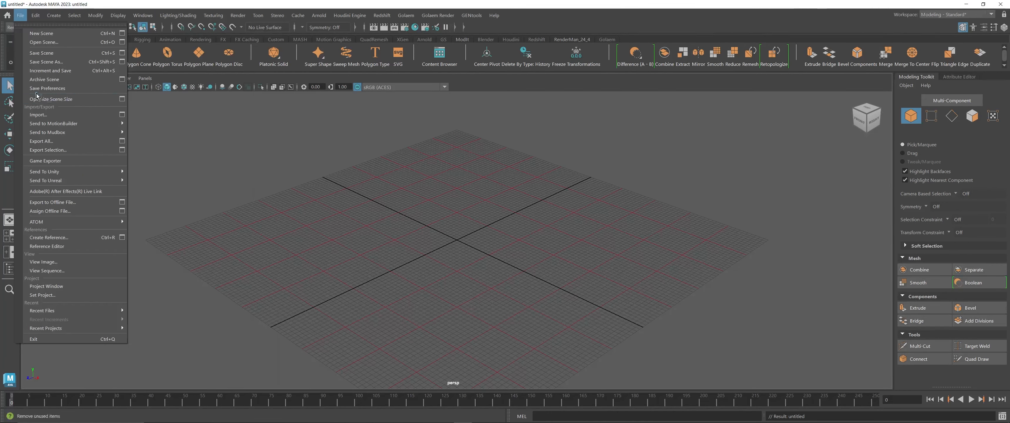
pyautogui.click(45, 62)
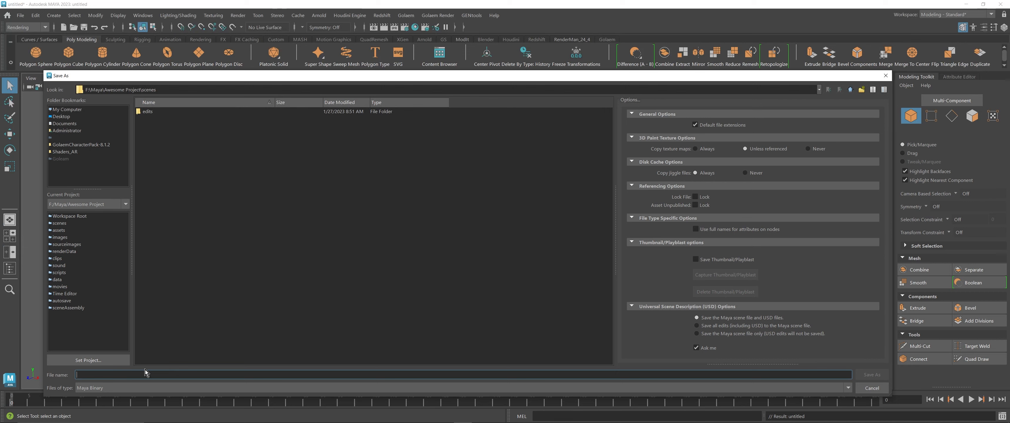
pyautogui.write('Ball')
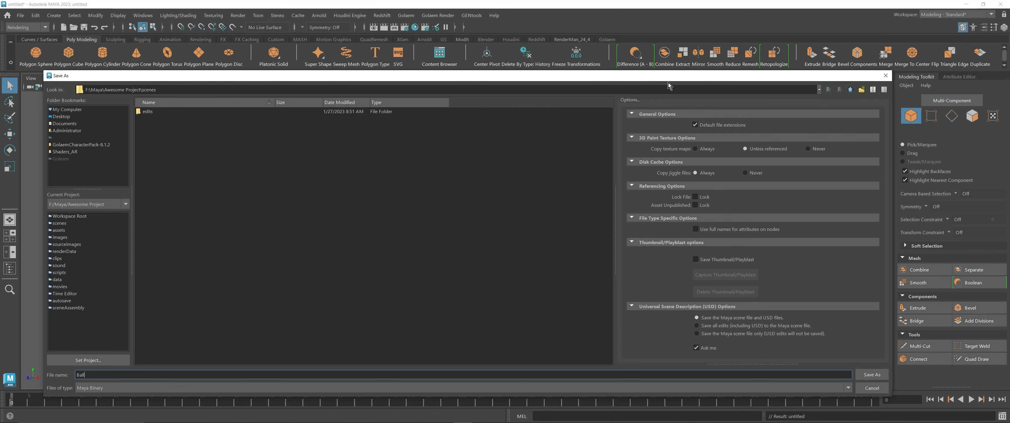
pyautogui.click(871, 375)
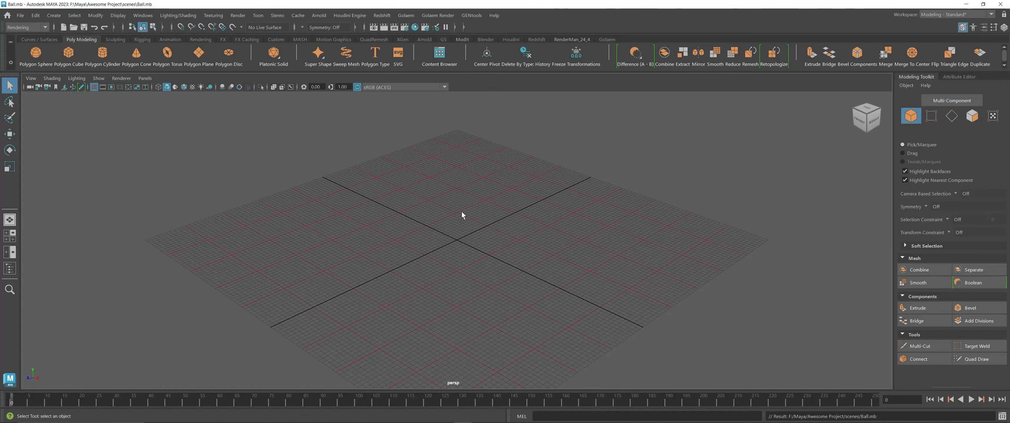
# Create a polygon sphere at the origin and scale it up uniformly to about 59.9.
pyautogui.click(36, 54)
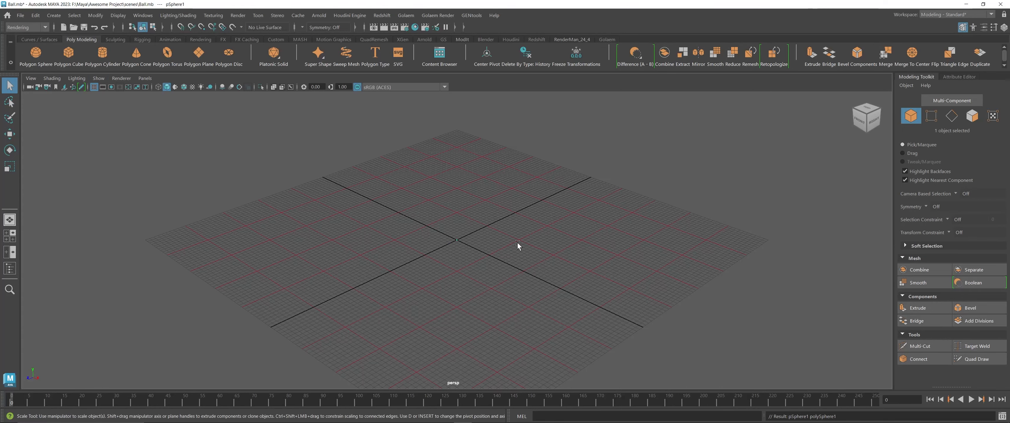
pyautogui.press('r')
pyautogui.moveTo(459, 240); pyautogui.dragTo(350, 310)
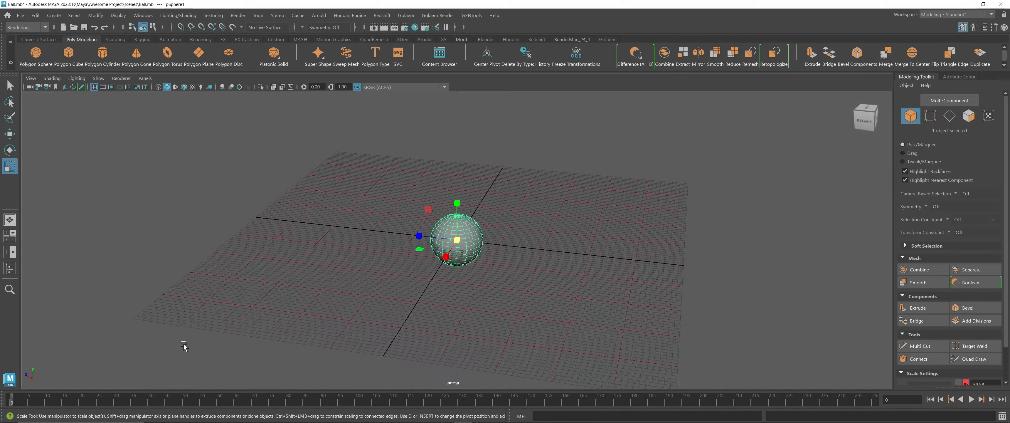
# Key the sphere at the origin on frame 0 and, on frame 10, at about Y 140.8 and Z -289.1.
pyautogui.press('w')
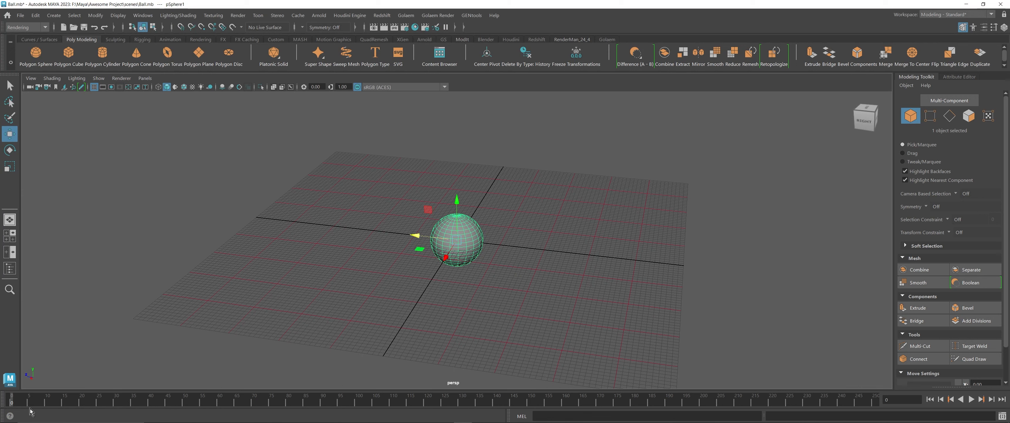
pyautogui.moveTo(29, 408); pyautogui.dragTo(47, 406)
pyautogui.keyDown('alt'); pyautogui.moveTo(431, 281); pyautogui.dragTo(430, 209); pyautogui.keyUp('alt')
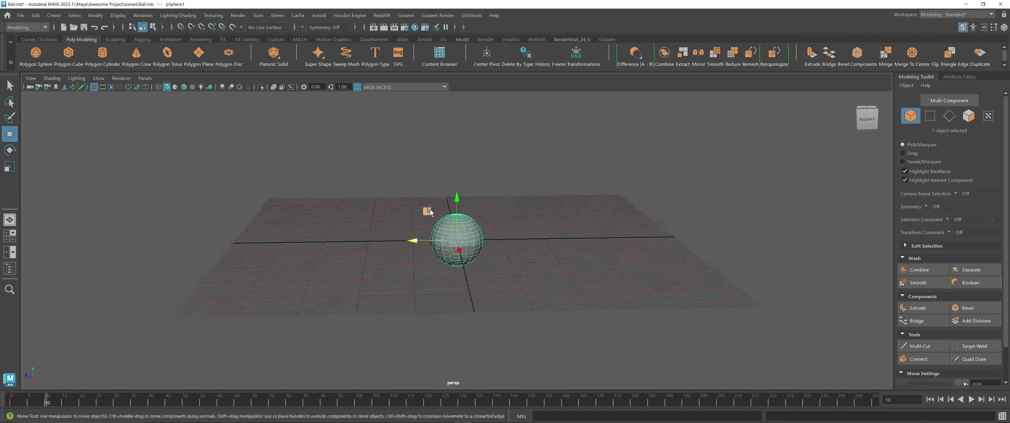
pyautogui.moveTo(429, 210); pyautogui.dragTo(557, 148, button='middle')
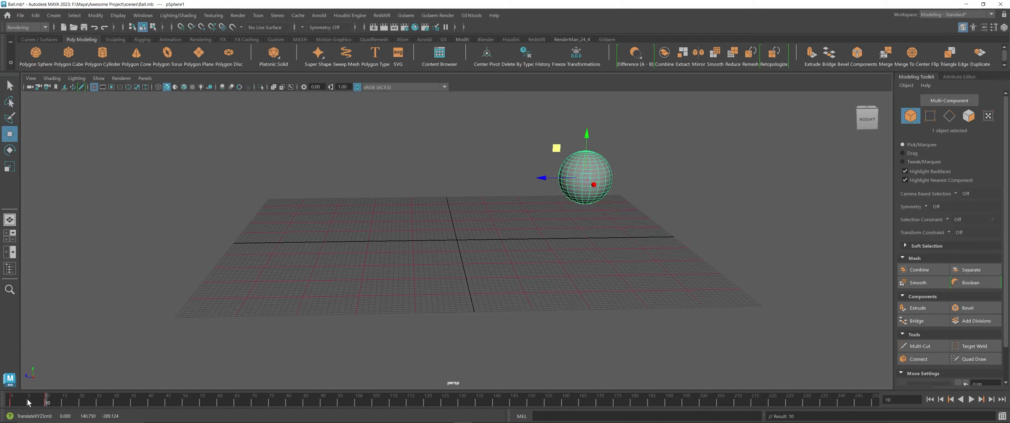
# Play the sphere's animation from frame 0 and rewind to the start.
pyautogui.moveTo(44, 405); pyautogui.dragTo(12, 402)
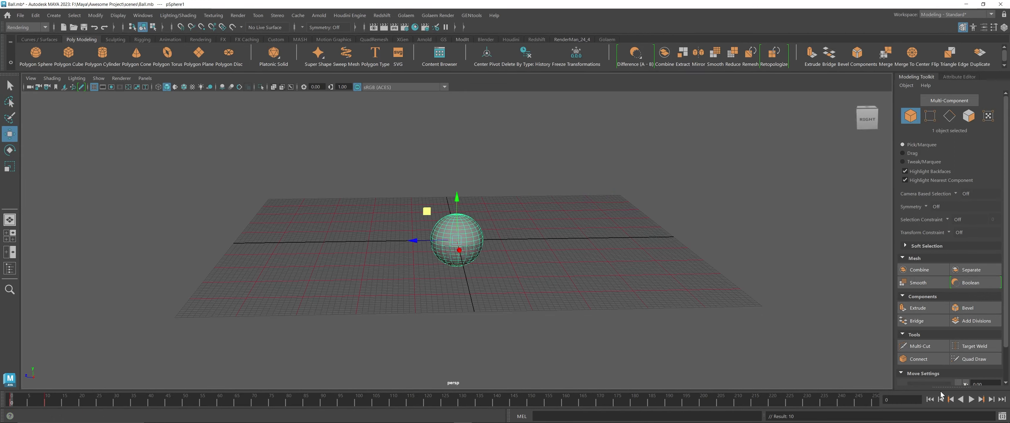
pyautogui.click(972, 400)
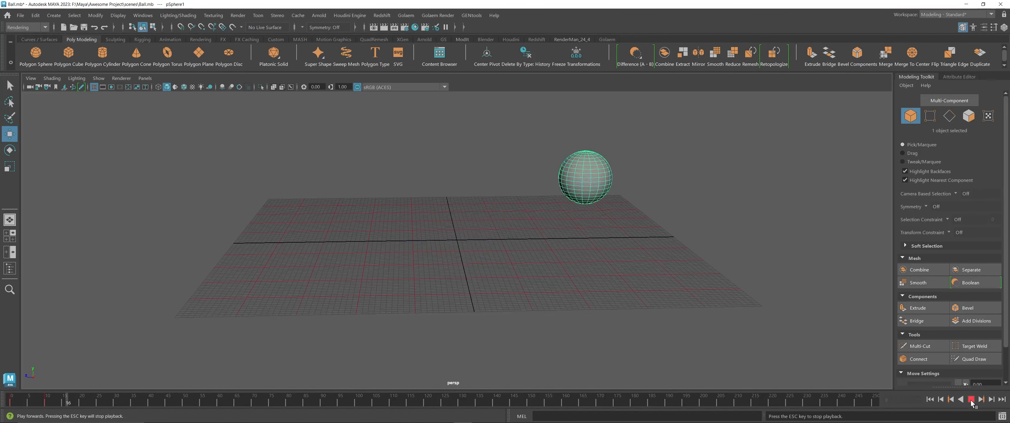
pyautogui.click(930, 399)
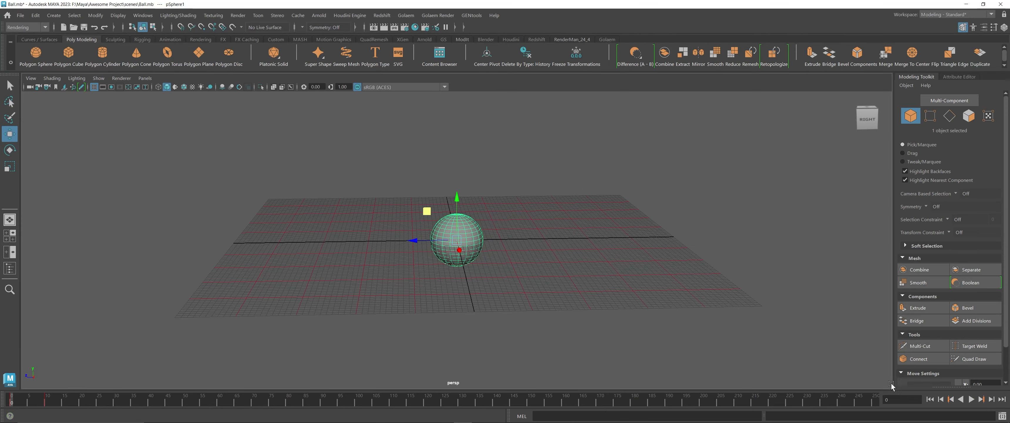
# Assign a new Arnold aiStandardSurface material to the sphere.
pyautogui.keyDown('alt'); pyautogui.moveTo(495, 179); pyautogui.dragTo(452, 192); pyautogui.keyUp('alt')
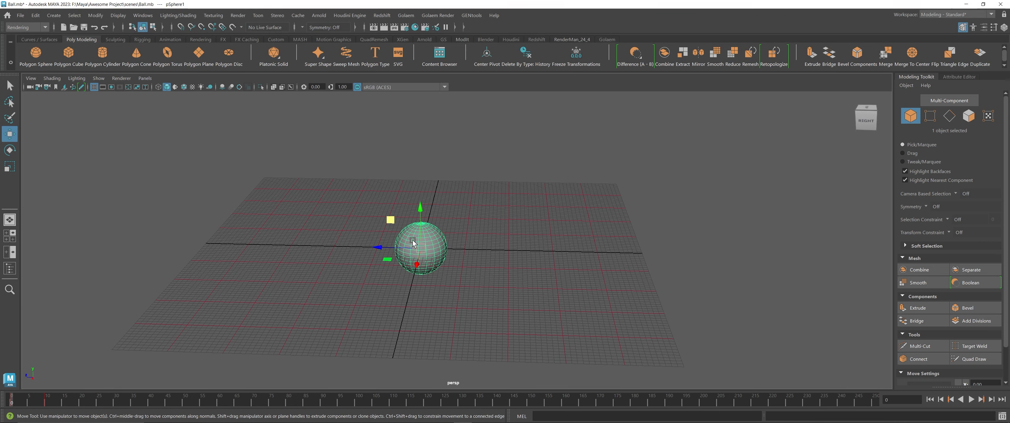
pyautogui.rightClick(423, 240)
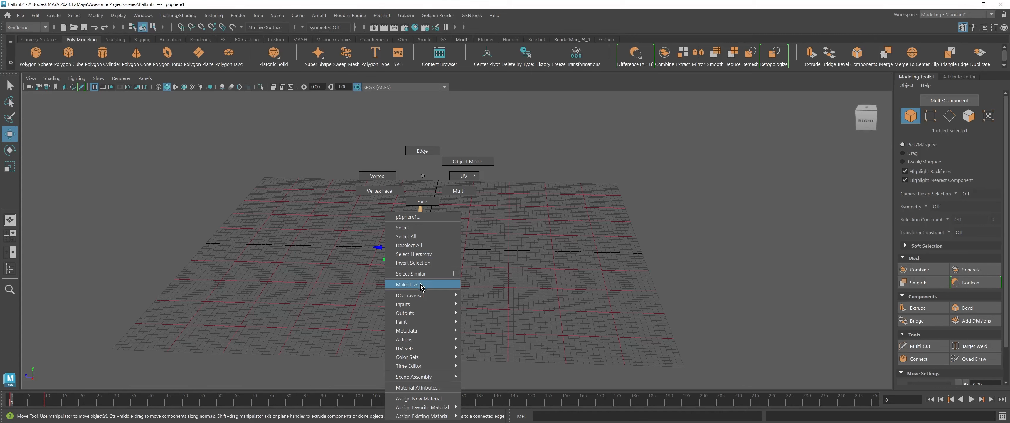
pyautogui.click(414, 400)
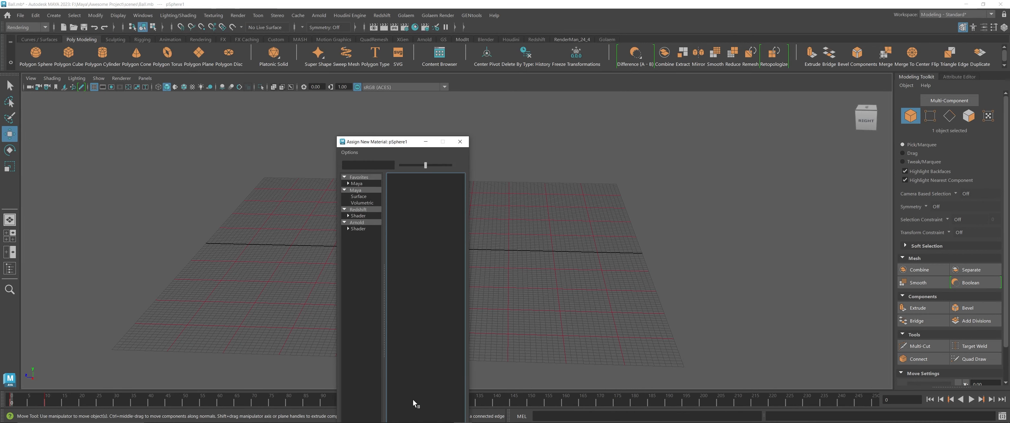
pyautogui.click(357, 222)
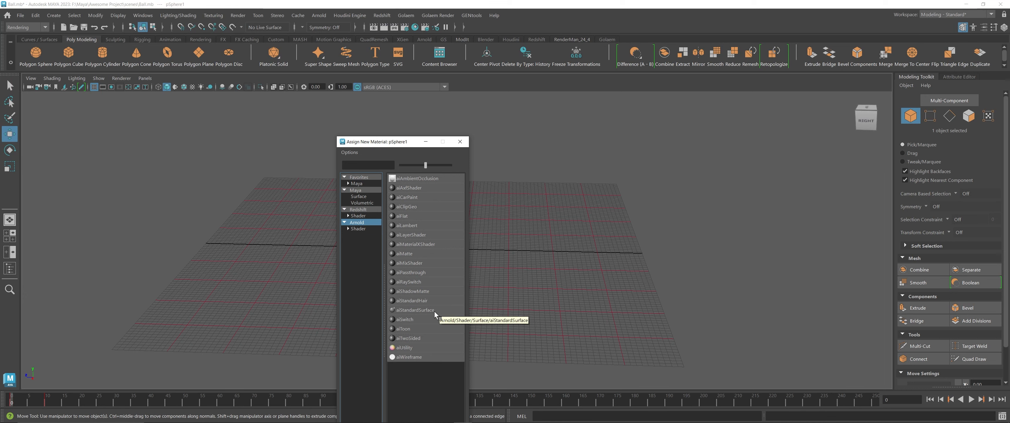
pyautogui.click(415, 310)
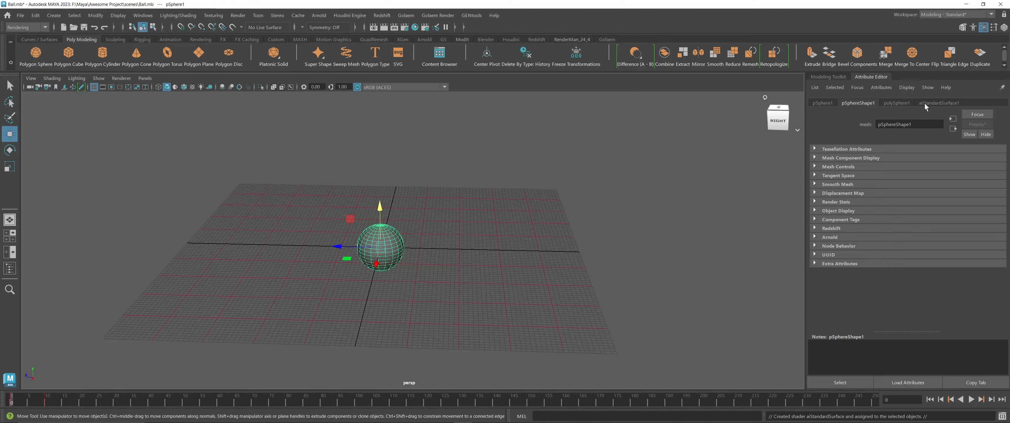
# Replace the settings of the sphere's aiStandardSurface material with the Copper preset.
pyautogui.click(942, 103)
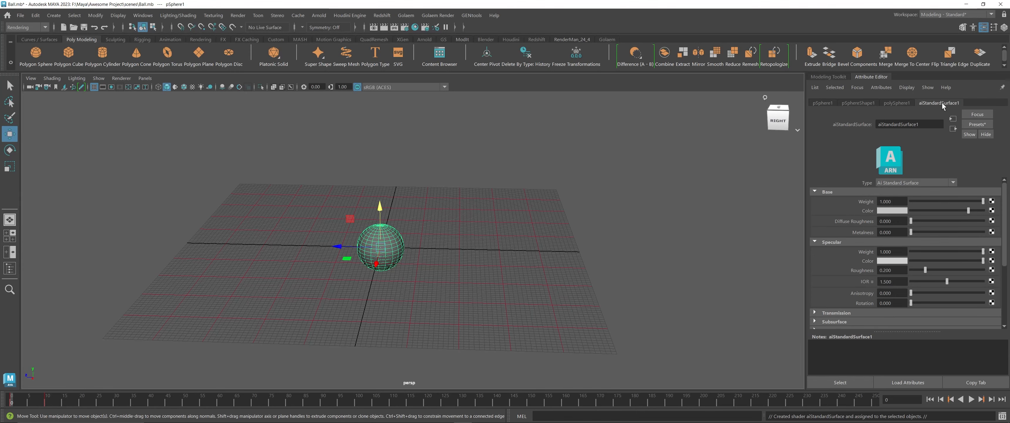
pyautogui.click(1005, 27)
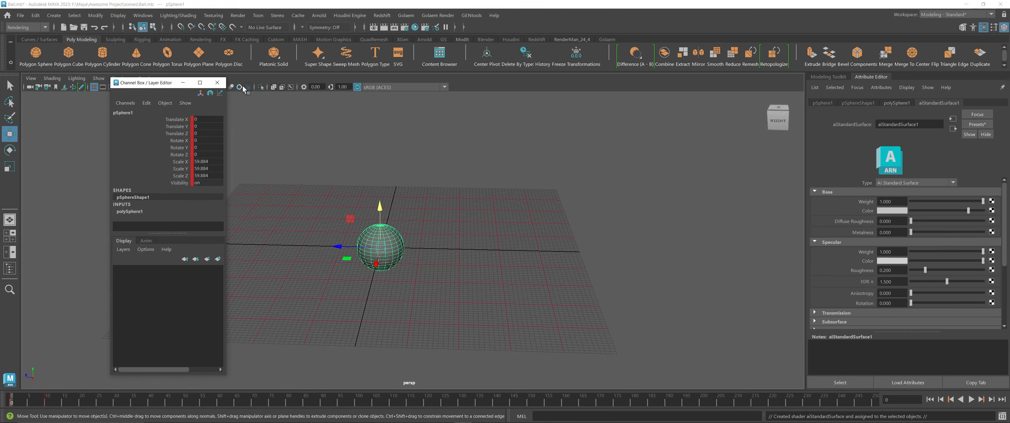
pyautogui.click(217, 83)
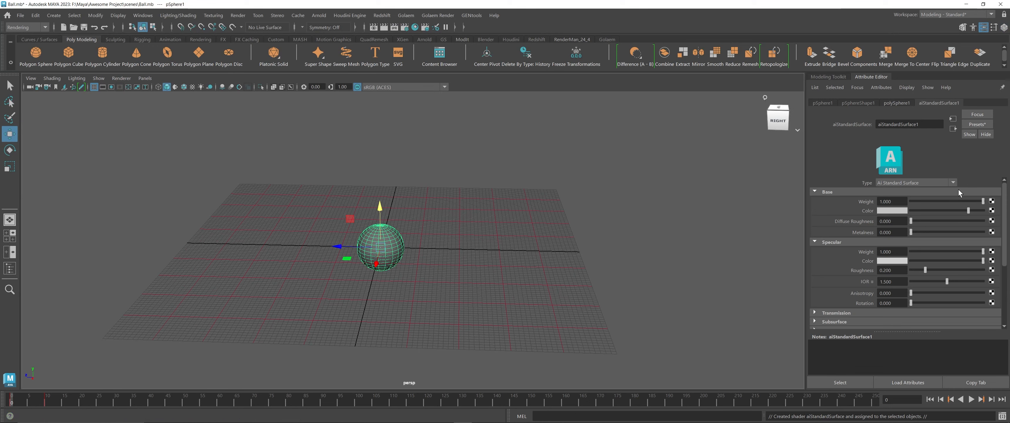
pyautogui.click(979, 125)
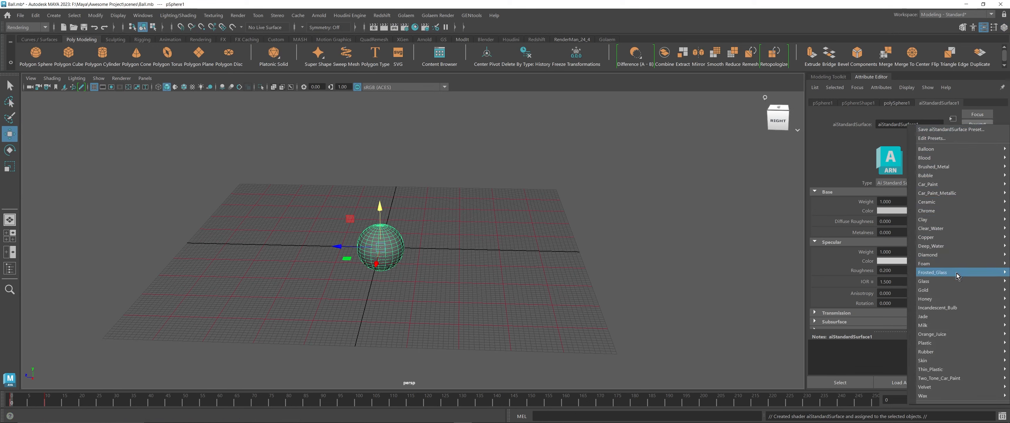
pyautogui.moveTo(939, 318)
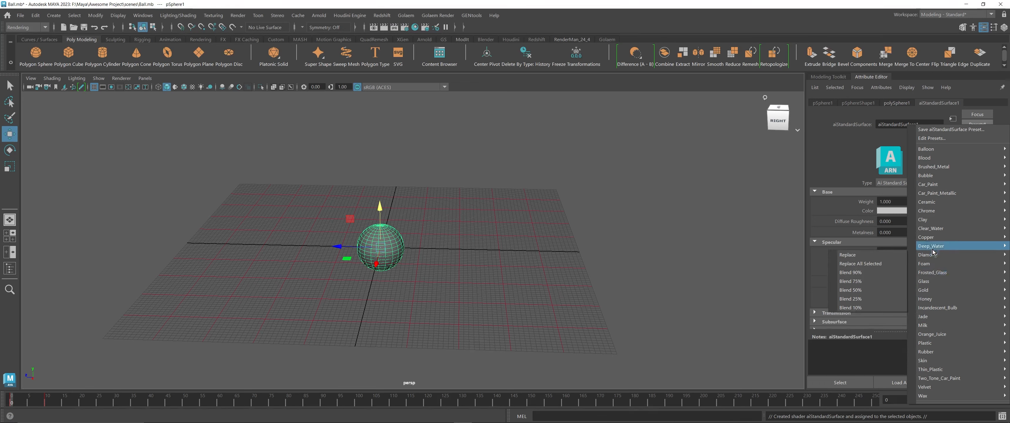
pyautogui.moveTo(934, 239)
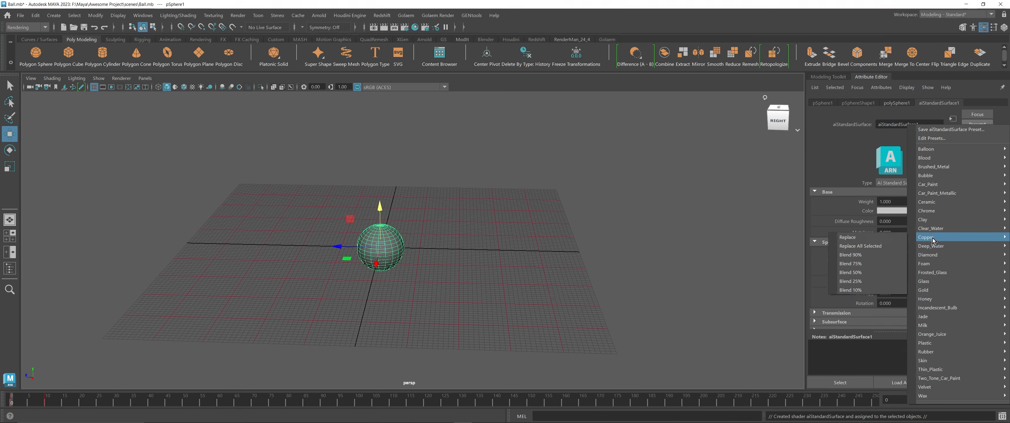
pyautogui.click(880, 240)
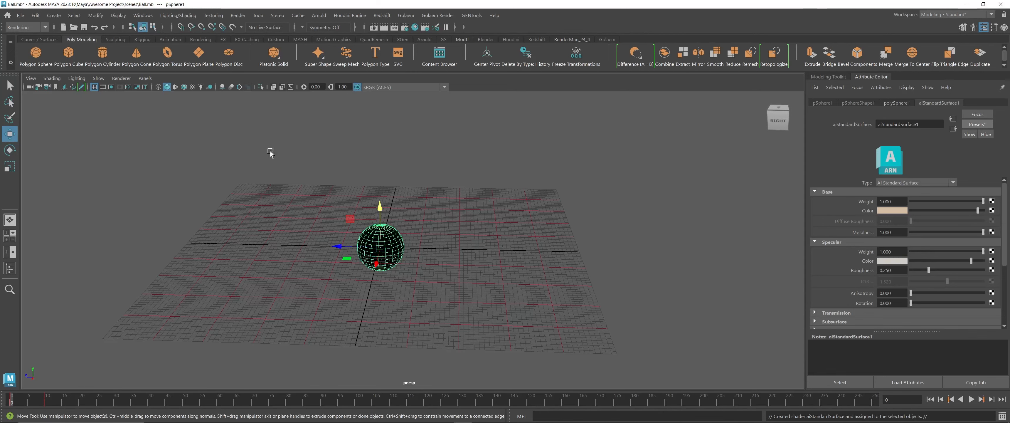
# Render the scene from the perspective camera in the Arnold RenderView.
pyautogui.click(322, 17)
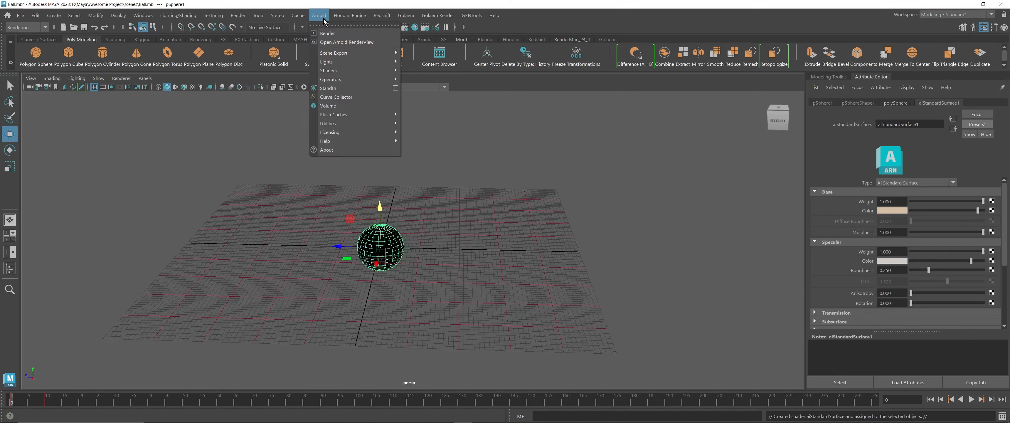
pyautogui.click(331, 34)
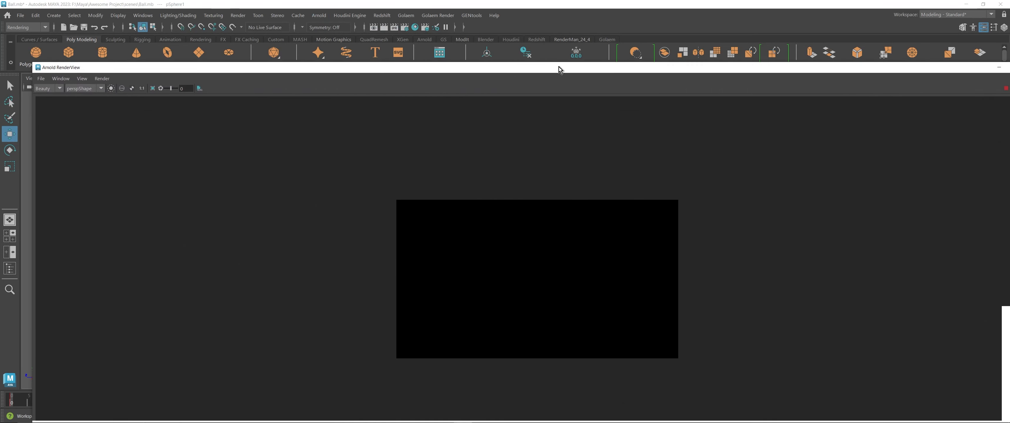
# Close the Arnold RenderView and add an Arnold Skydome Light to the scene.
pyautogui.moveTo(560, 70); pyautogui.dragTo(504, 54)
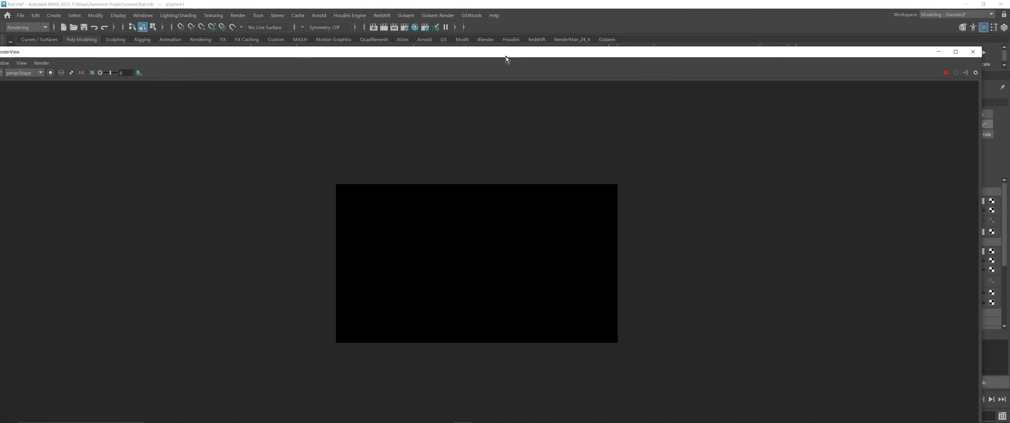
pyautogui.click(973, 51)
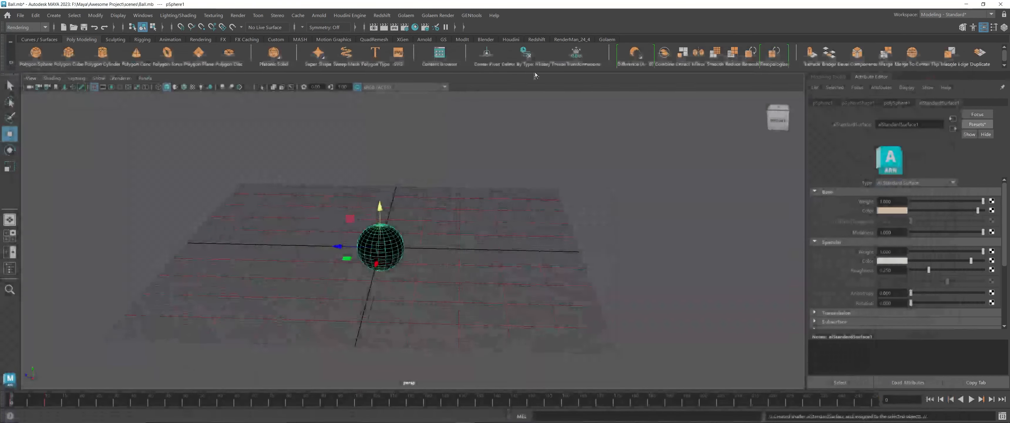
pyautogui.click(324, 16)
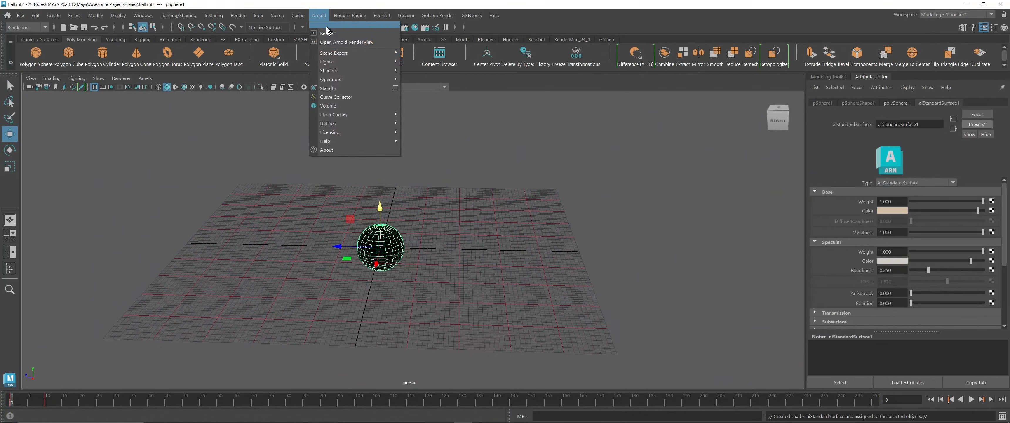
pyautogui.moveTo(342, 64)
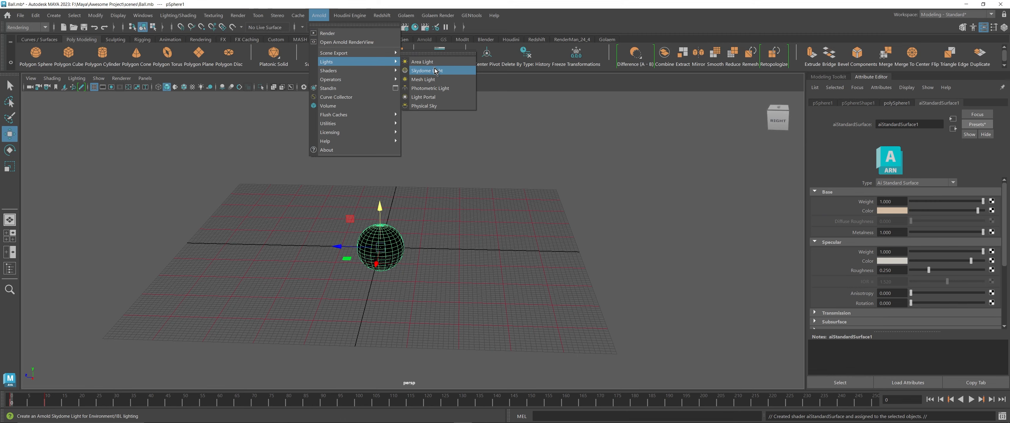
pyautogui.click(451, 75)
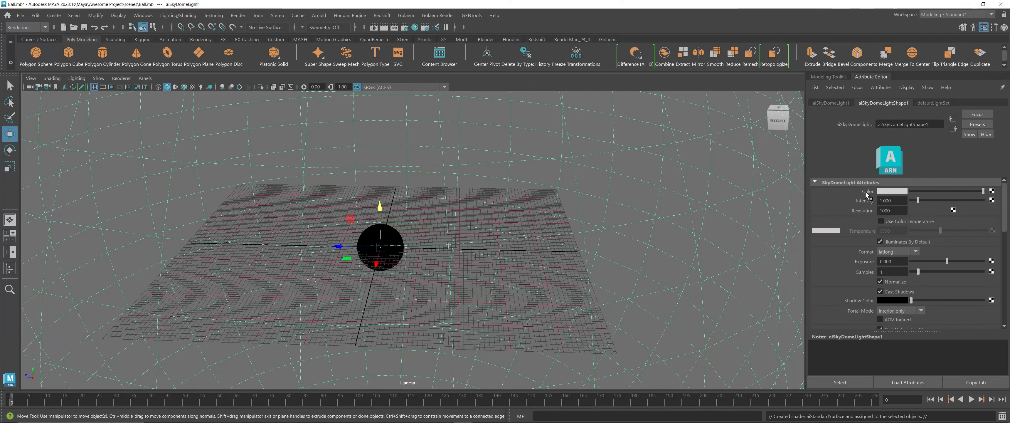
# Connect a File texture node to the skydome light's color.
pyautogui.click(992, 191)
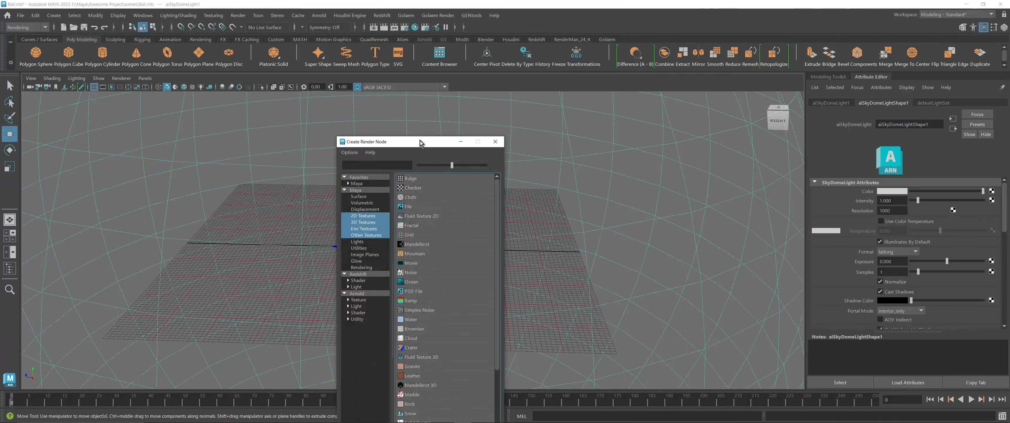
pyautogui.moveTo(420, 142); pyautogui.dragTo(448, 64)
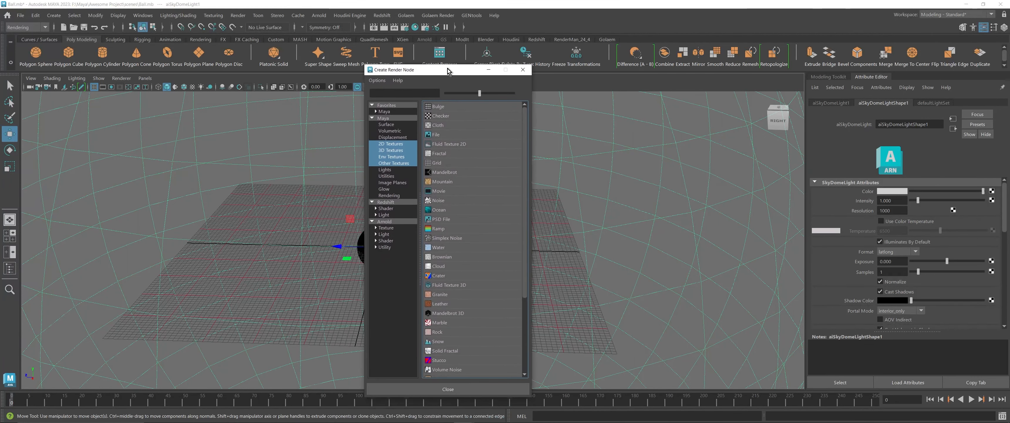
pyautogui.click(436, 128)
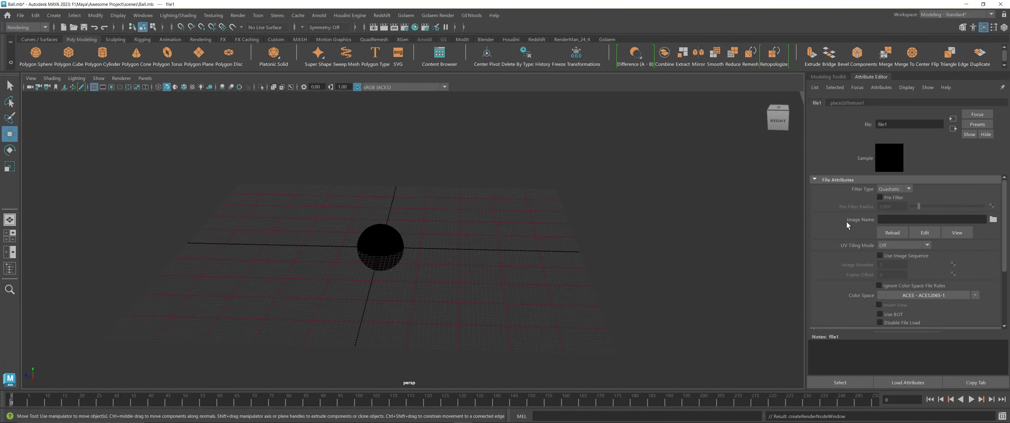
# Load freight_station_4k.hdr from the D:\HDRI\Outdoors folder as the file texture's image.
pyautogui.click(993, 220)
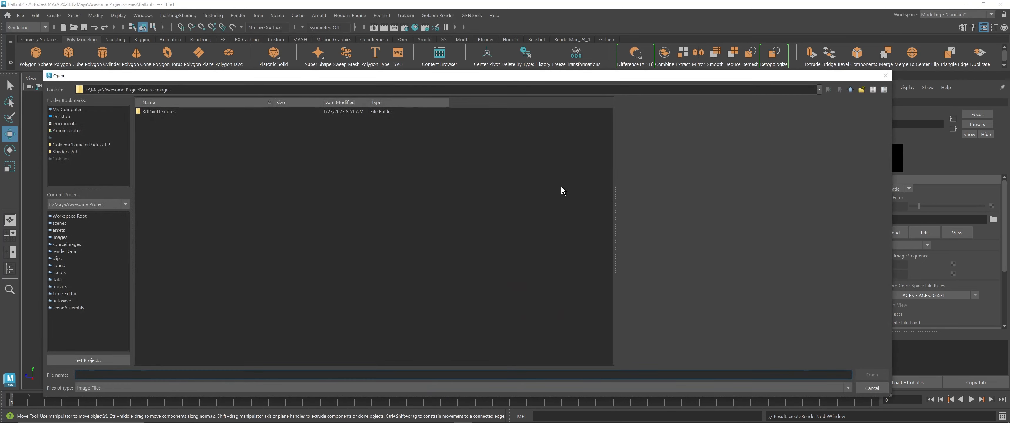
pyautogui.click(79, 112)
pyautogui.doubleClick(162, 119)
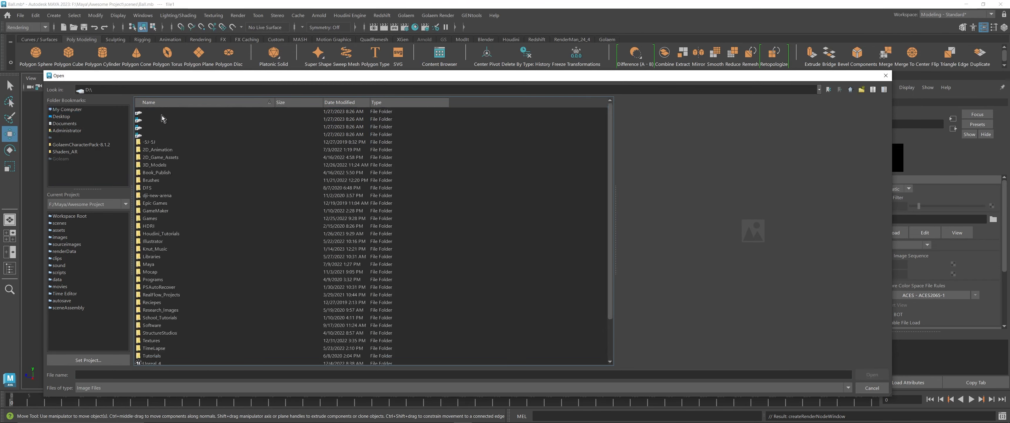
pyautogui.doubleClick(153, 226)
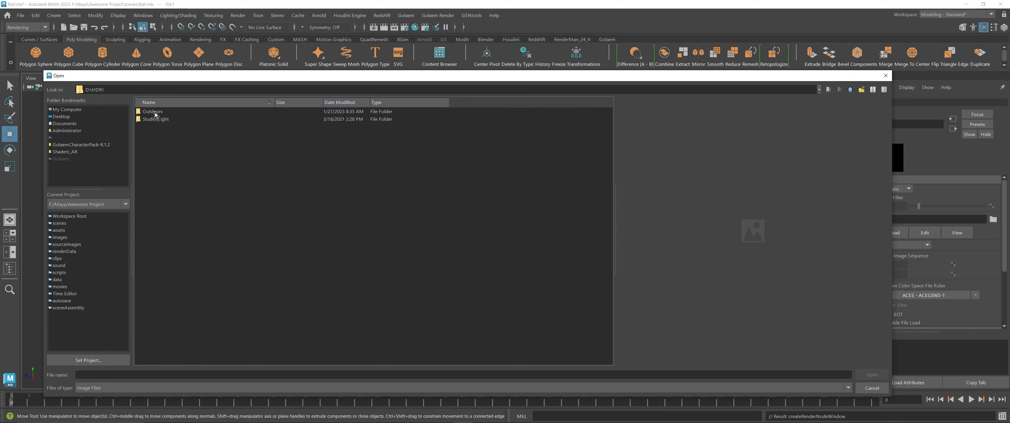
pyautogui.click(153, 112)
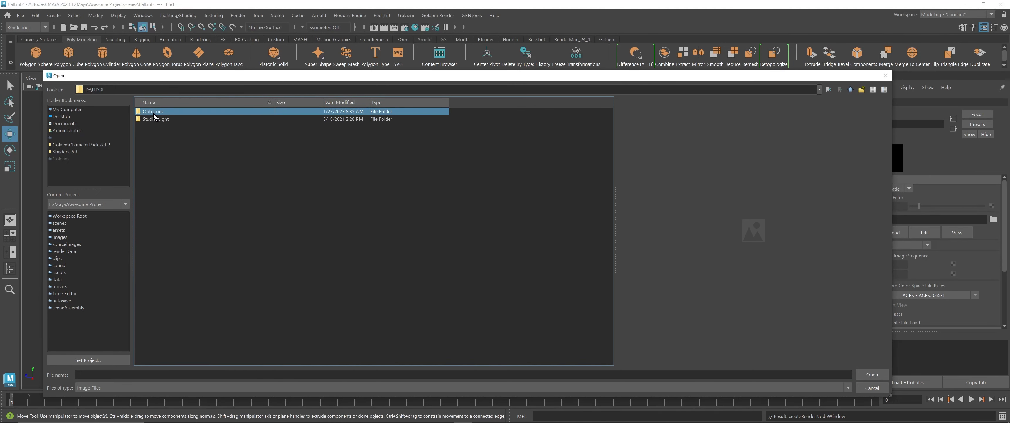
pyautogui.doubleClick(153, 113)
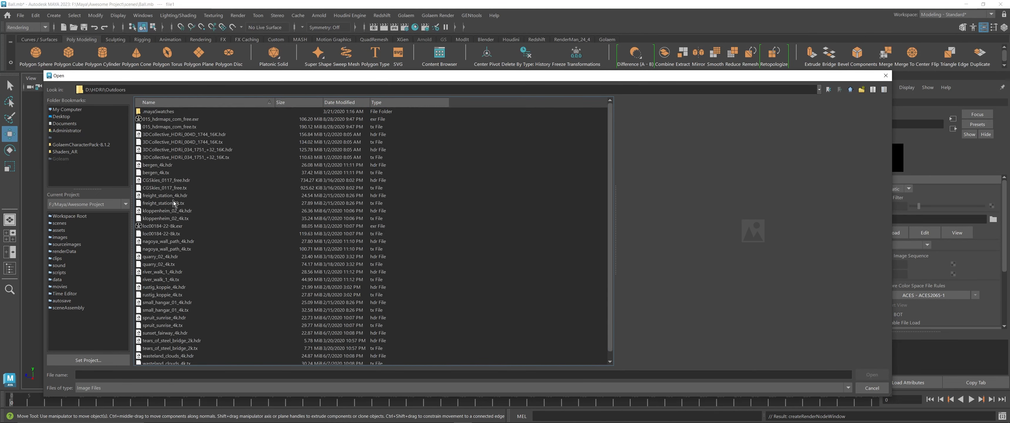
pyautogui.click(182, 181)
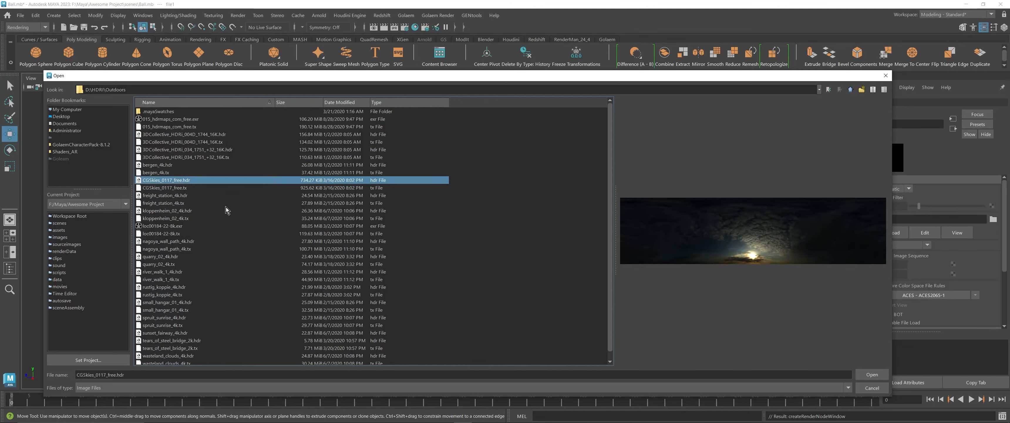
pyautogui.click(183, 196)
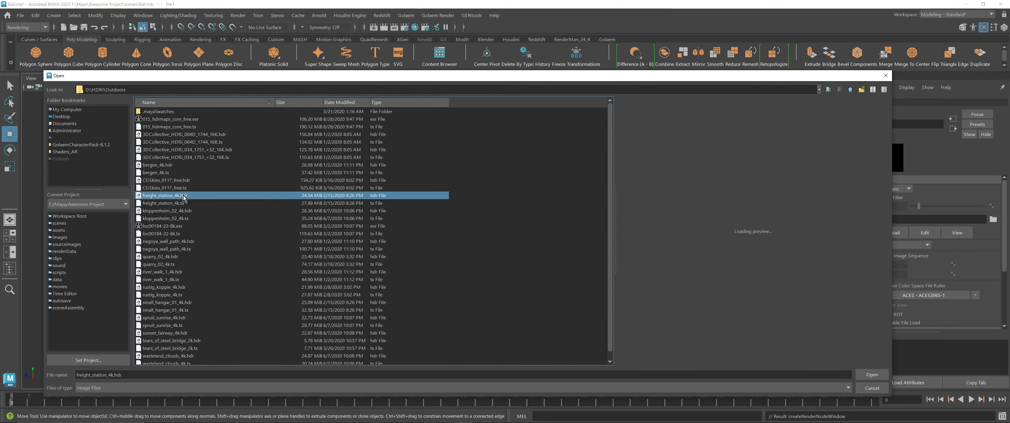
pyautogui.click(876, 376)
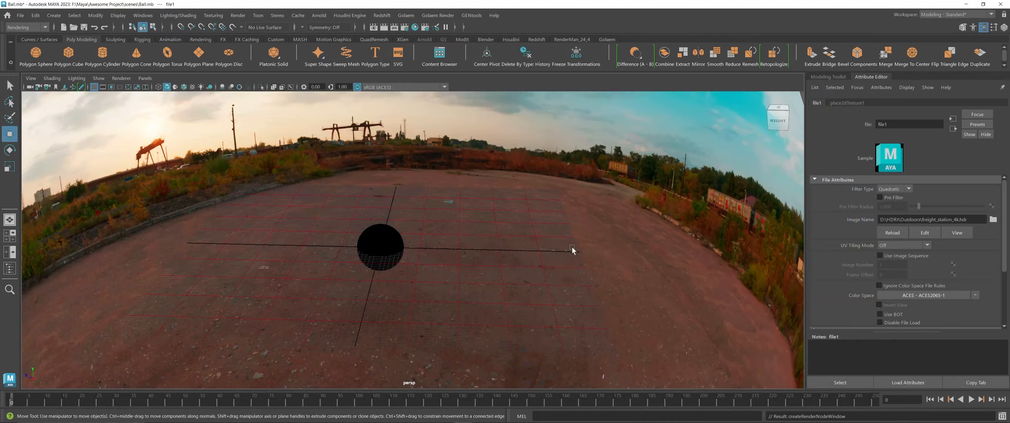
# Create a new single-node camera in the scene.
pyautogui.keyDown('alt'); pyautogui.moveTo(571, 248); pyautogui.dragTo(306, 235); pyautogui.keyUp('alt')
pyautogui.keyDown('alt'); pyautogui.moveTo(433, 237); pyautogui.dragTo(324, 227, button='right'); pyautogui.keyUp('alt')
pyautogui.keyDown('alt'); pyautogui.moveTo(324, 228); pyautogui.dragTo(349, 225); pyautogui.keyUp('alt')
pyautogui.keyDown('alt'); pyautogui.moveTo(349, 225); pyautogui.dragTo(530, 227, button='right'); pyautogui.keyUp('alt')
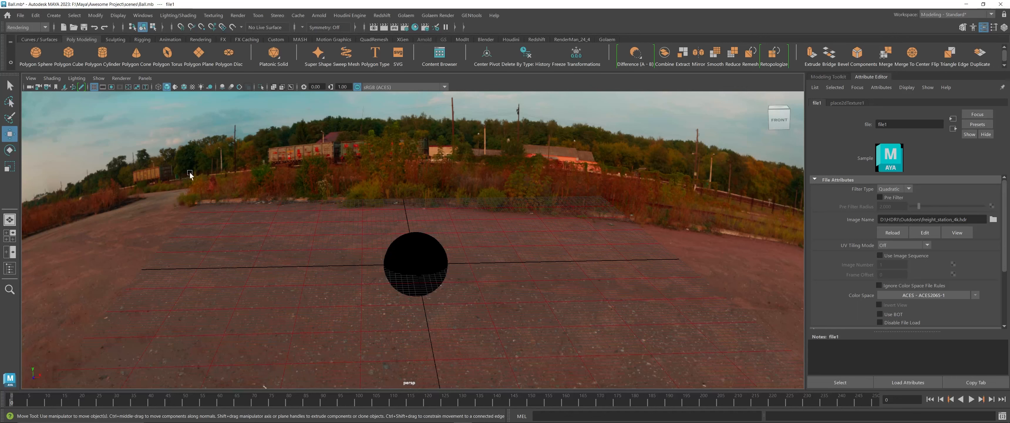
pyautogui.click(55, 16)
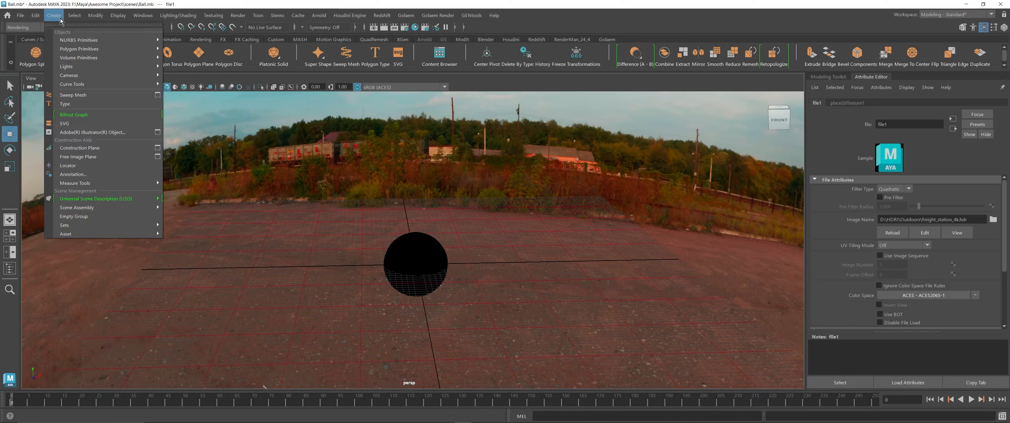
pyautogui.moveTo(90, 78)
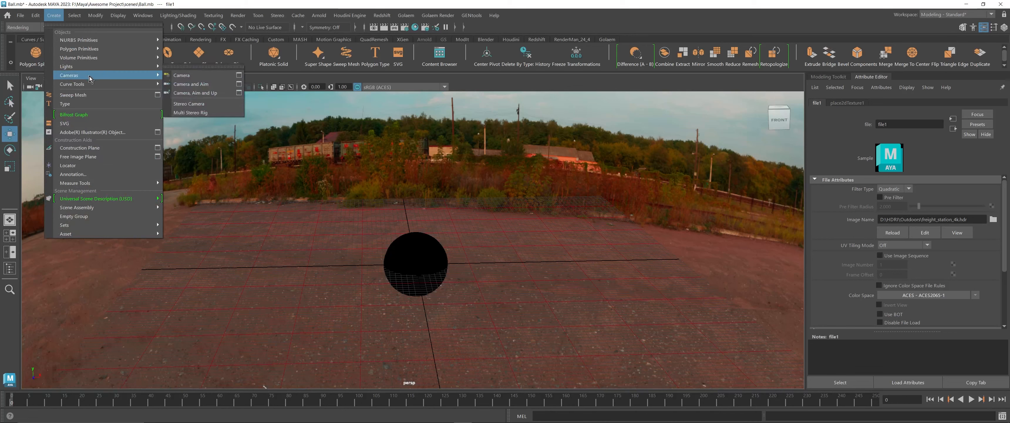
pyautogui.click(183, 76)
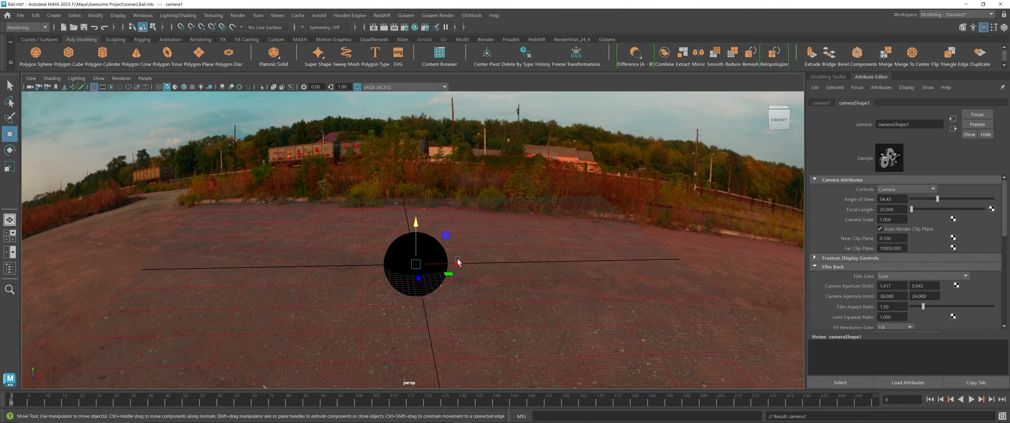
# Scale the new camera uniformly to about 31.9 and move it clear of the sphere, facing it from the front.
pyautogui.moveTo(446, 235); pyautogui.dragTo(510, 227)
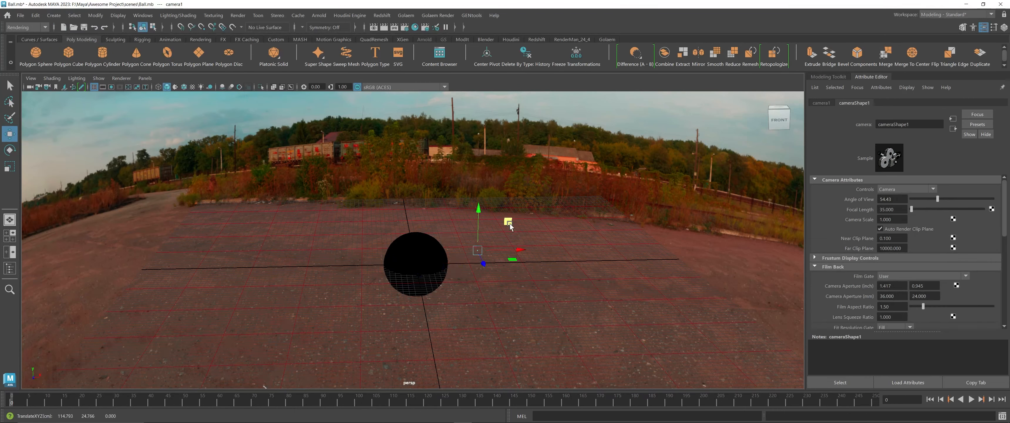
pyautogui.press('r')
pyautogui.moveTo(478, 251); pyautogui.dragTo(515, 250)
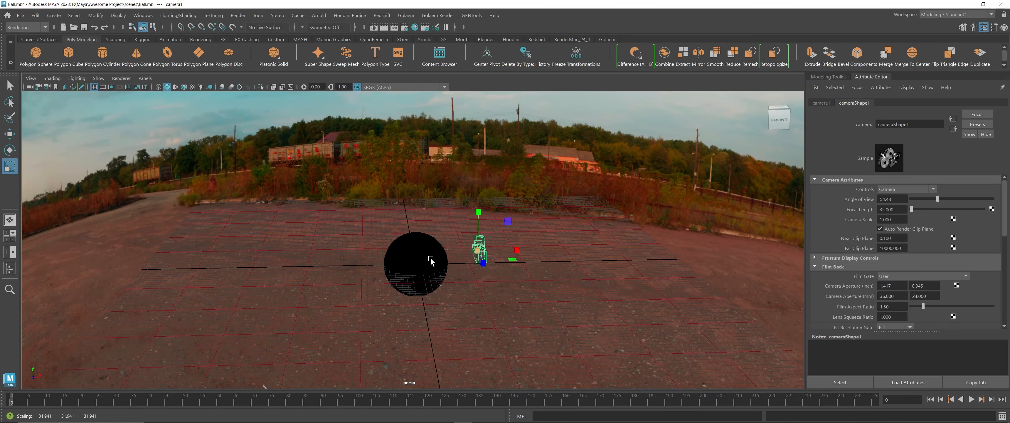
pyautogui.keyDown('alt'); pyautogui.moveTo(432, 258); pyautogui.dragTo(504, 262); pyautogui.keyUp('alt')
pyautogui.press('w')
pyautogui.moveTo(509, 218); pyautogui.dragTo(630, 269)
pyautogui.keyDown('alt'); pyautogui.moveTo(559, 268); pyautogui.dragTo(383, 285); pyautogui.keyUp('alt')
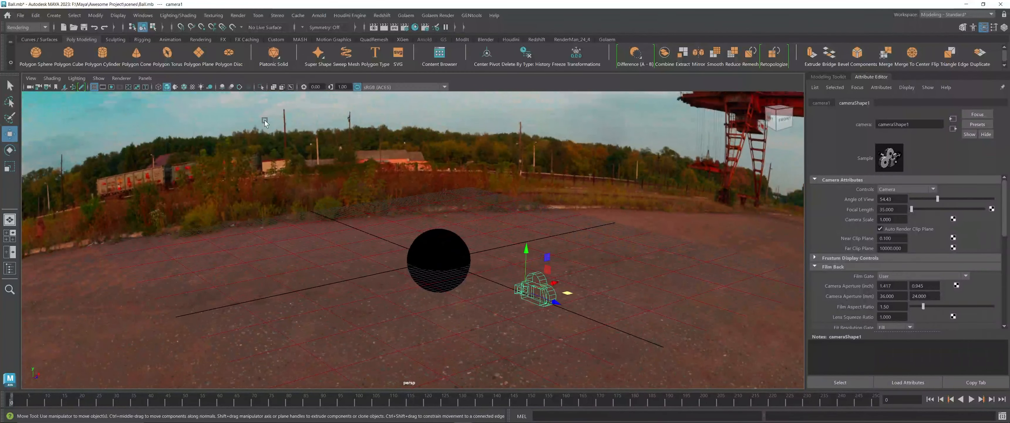
# Look through camera1 and pull it back until the whole sphere fits in the shot.
pyautogui.click(145, 78)
pyautogui.moveTo(142, 89)
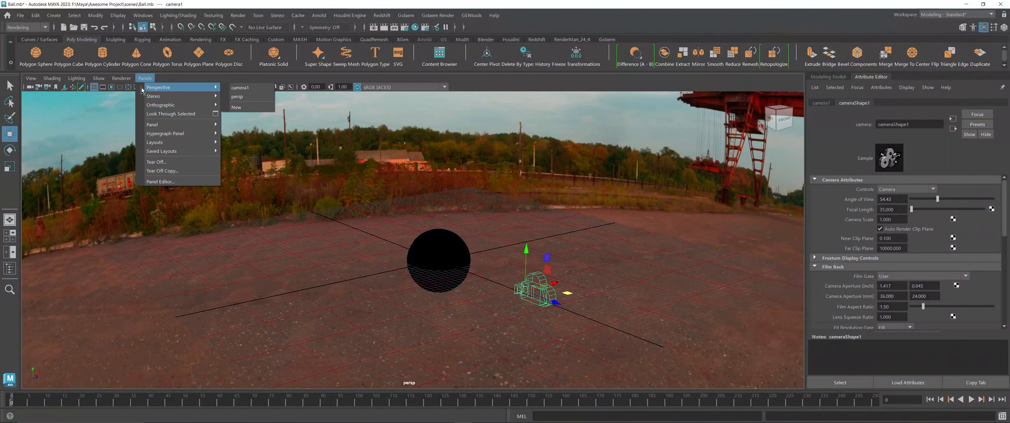
pyautogui.click(248, 92)
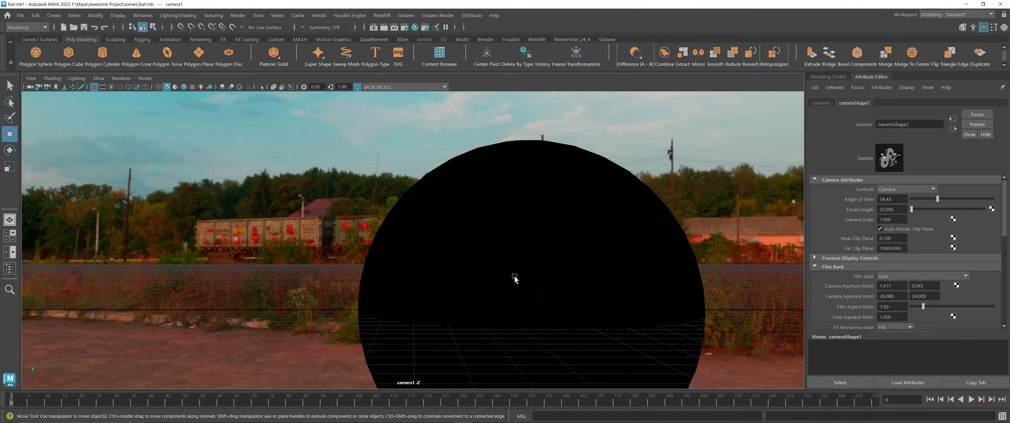
pyautogui.keyDown('alt'); pyautogui.moveTo(515, 276); pyautogui.dragTo(177, 263, button='right'); pyautogui.keyUp('alt')
pyautogui.keyDown('alt'); pyautogui.moveTo(395, 264); pyautogui.dragTo(16, 229, button='right'); pyautogui.keyUp('alt')
pyautogui.moveTo(390, 226)
pyautogui.keyDown('alt'); pyautogui.mouseDown(button='middle')
pyautogui.moveTo(367, 223)
pyautogui.moveTo(347, 181)
pyautogui.mouseUp(button='middle'); pyautogui.keyUp('alt')
pyautogui.keyDown('alt'); pyautogui.moveTo(347, 180); pyautogui.dragTo(251, 177, button='right'); pyautogui.keyUp('alt')
pyautogui.keyDown('alt'); pyautogui.moveTo(401, 175); pyautogui.dragTo(333, 174, button='middle'); pyautogui.keyUp('alt')
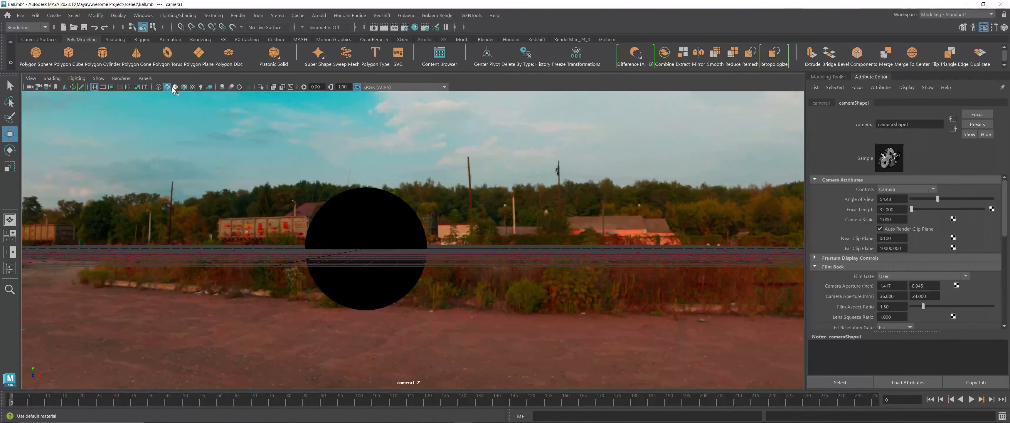
# Show camera1's resolution gate and reframe the shot with the sphere low in the frame.
pyautogui.click(111, 88)
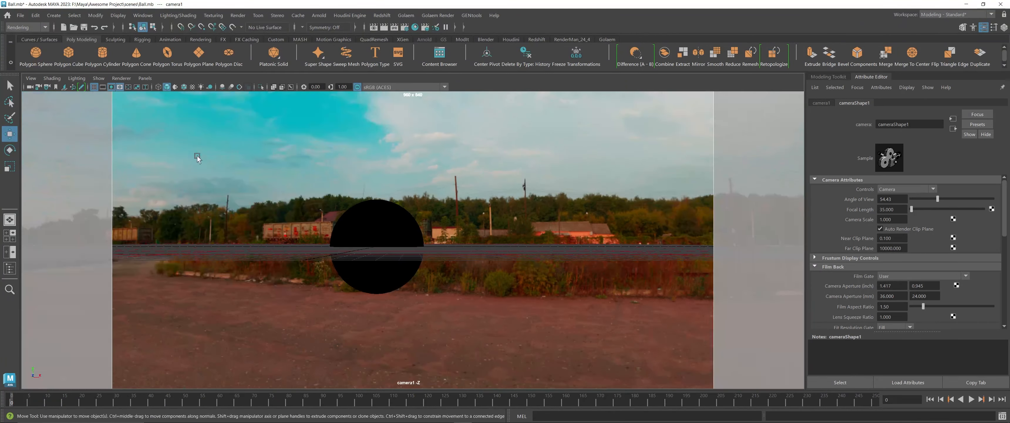
pyautogui.keyDown('alt'); pyautogui.moveTo(511, 229); pyautogui.dragTo(431, 244); pyautogui.keyUp('alt')
pyautogui.keyDown('alt'); pyautogui.moveTo(430, 244); pyautogui.dragTo(416, 269, button='middle'); pyautogui.keyUp('alt')
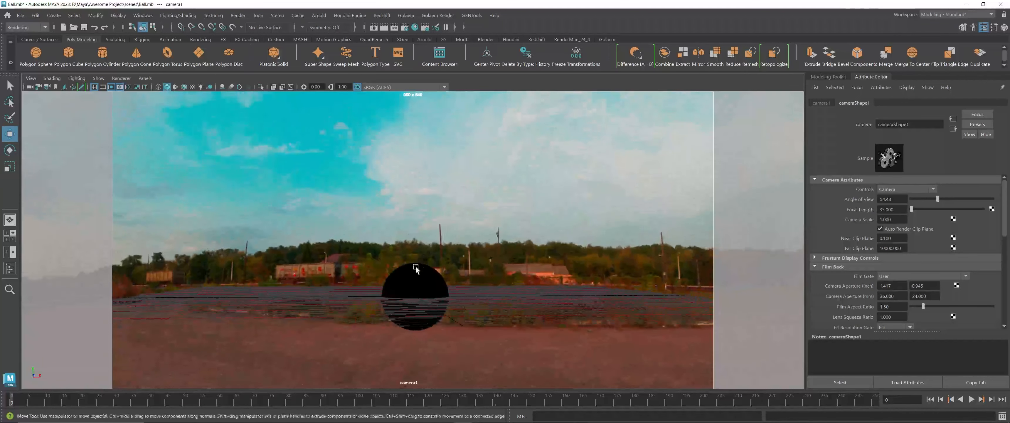
# Select the sphere, play its animation, and swing camera1 around to include the red crane behind it.
pyautogui.click(437, 269)
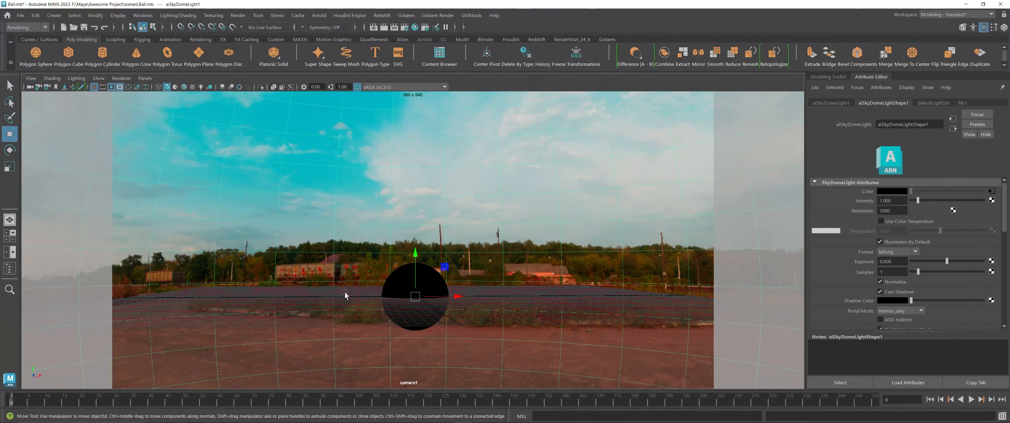
pyautogui.click(404, 280)
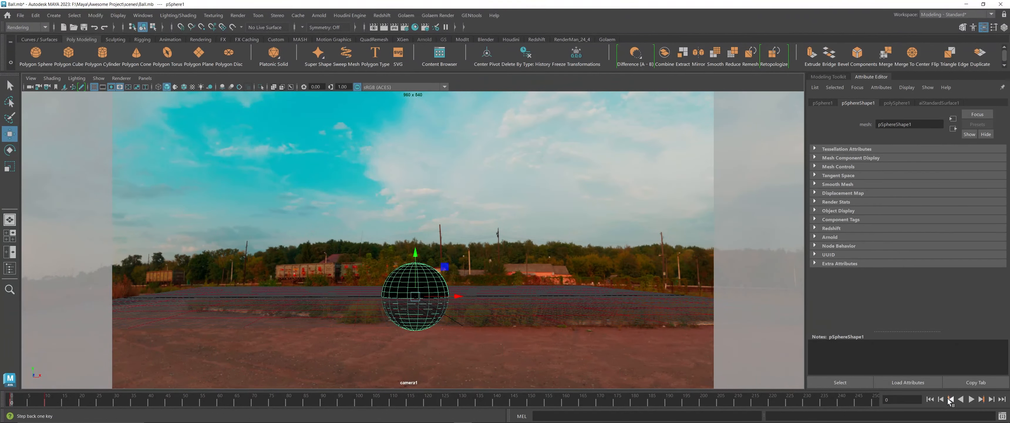
pyautogui.click(972, 399)
pyautogui.keyDown('alt'); pyautogui.moveTo(565, 373); pyautogui.dragTo(552, 366); pyautogui.keyUp('alt')
pyautogui.keyDown('alt'); pyautogui.moveTo(337, 312); pyautogui.dragTo(640, 335, button='middle'); pyautogui.keyUp('alt')
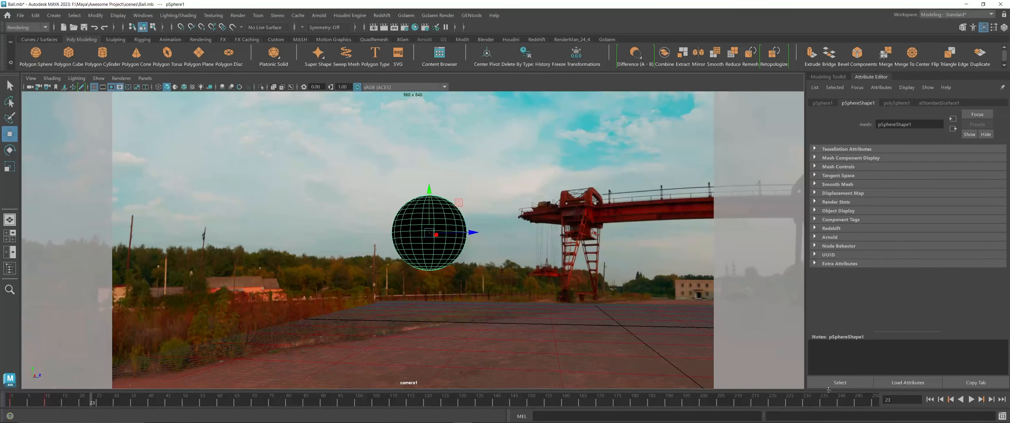
# Return to frame 0 and adjust camera1 so the sphere starts inside the gate beside the crane.
pyautogui.moveTo(91, 405); pyautogui.dragTo(10, 407)
pyautogui.keyDown('alt'); pyautogui.moveTo(619, 346); pyautogui.dragTo(645, 347, button='middle'); pyautogui.keyUp('alt')
pyautogui.keyDown('alt'); pyautogui.moveTo(763, 320); pyautogui.dragTo(719, 295, button='middle'); pyautogui.keyUp('alt')
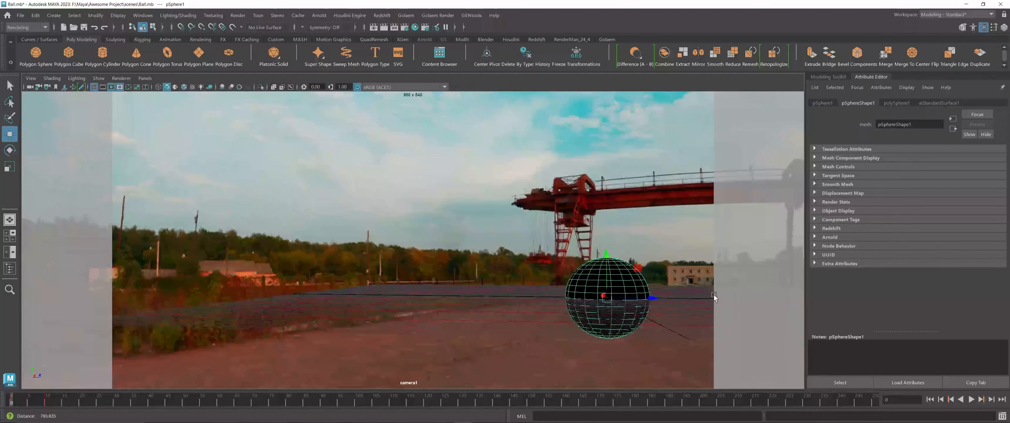
pyautogui.scroll(-2, 719, 296)
# Play the animation to frame 44 and render that frame through camera1 in the Arnold RenderView.
pyautogui.click(972, 399)
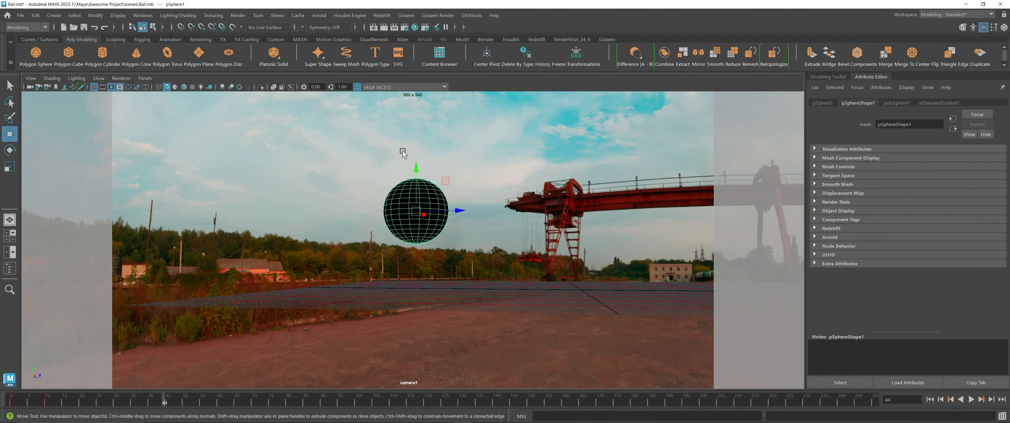
pyautogui.click(318, 18)
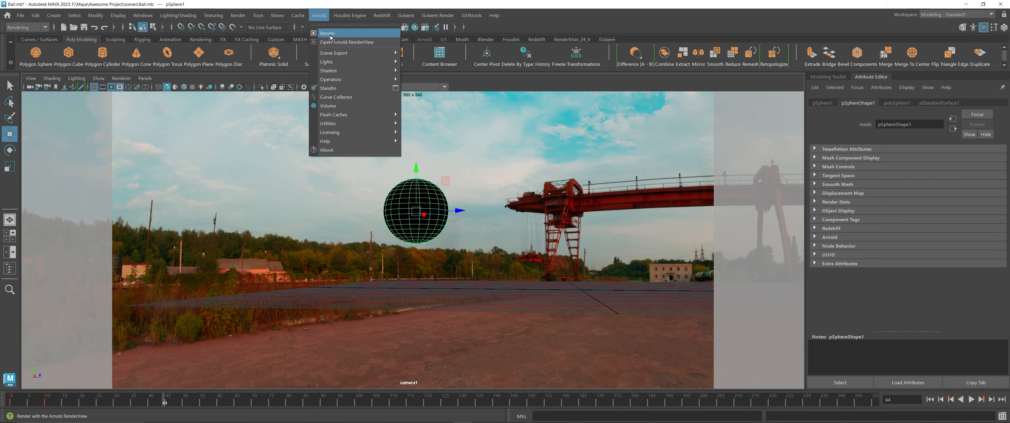
pyautogui.click(331, 34)
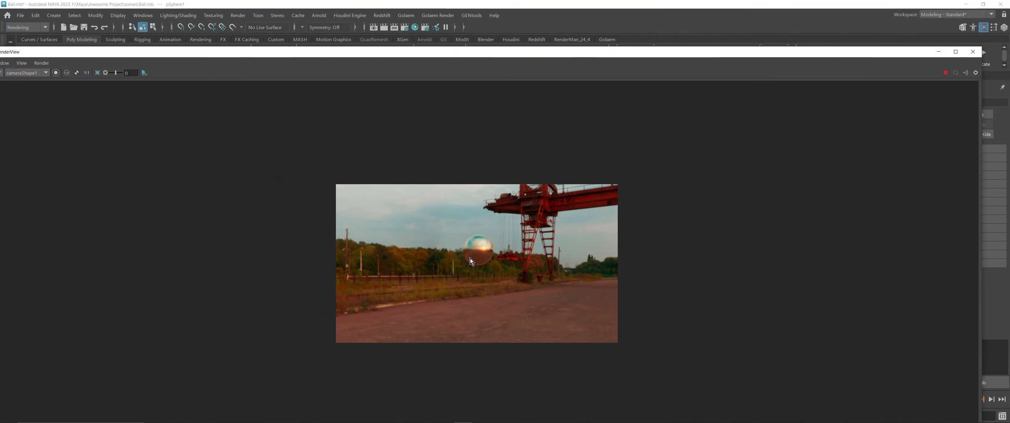
# Select the skydome light and render the current frame again in the Arnold RenderView.
pyautogui.moveTo(964, 53); pyautogui.dragTo(965, 53)
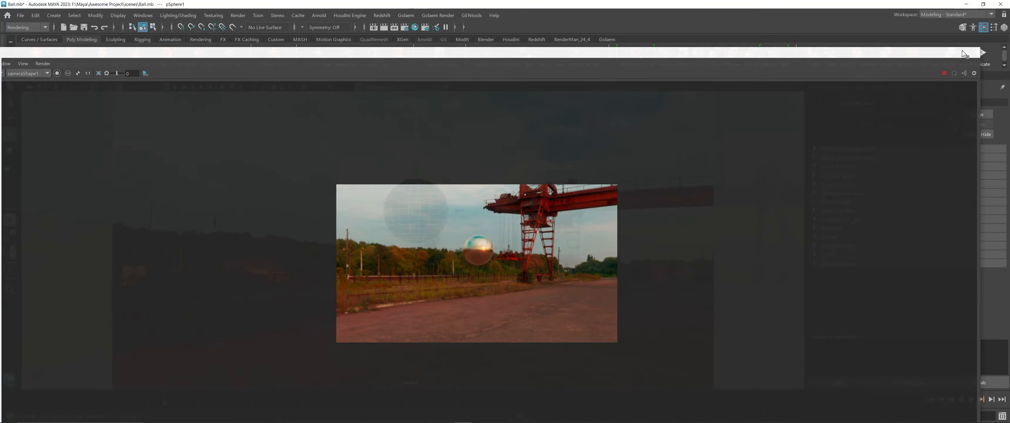
pyautogui.click(562, 224)
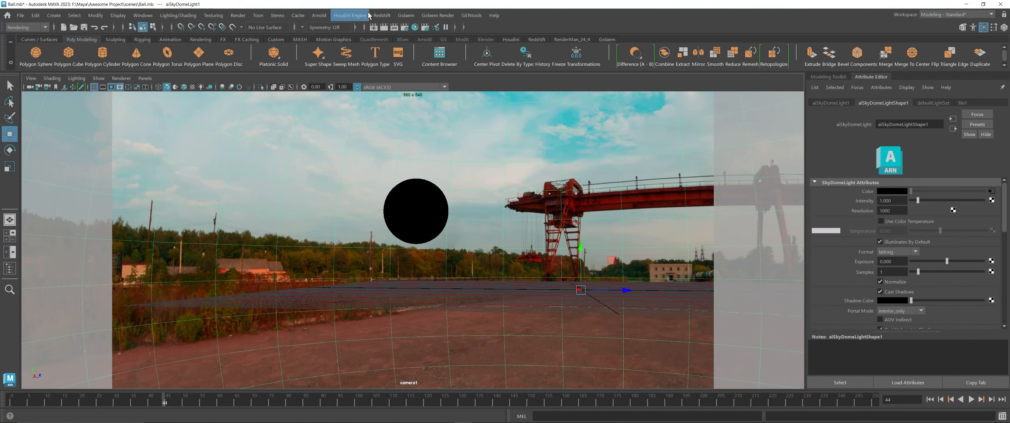
pyautogui.click(319, 16)
pyautogui.click(328, 33)
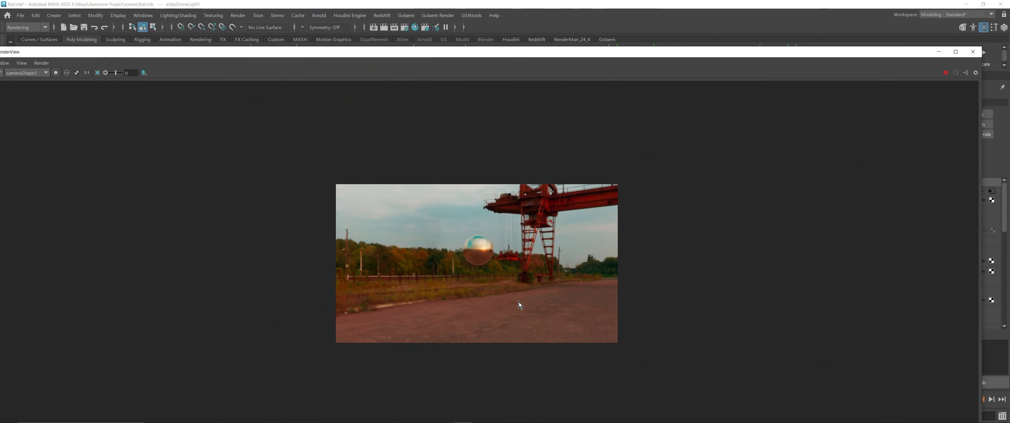
pyautogui.click(972, 52)
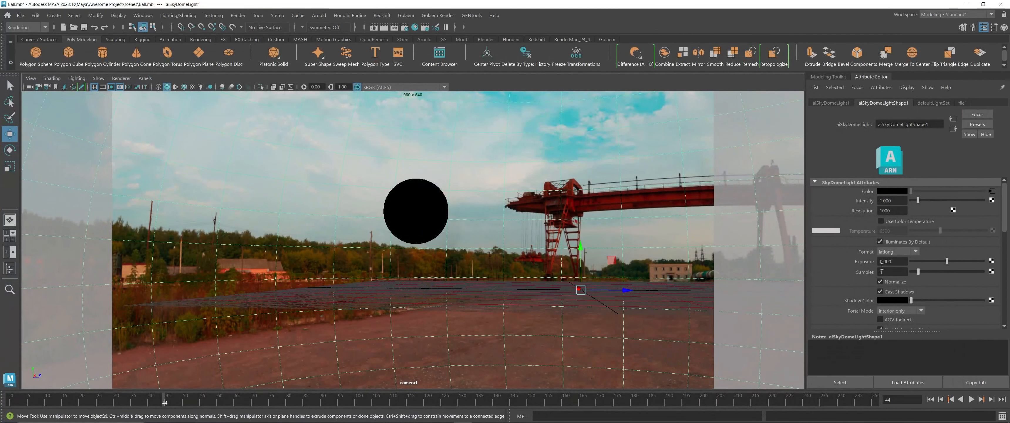
# Set the skydome light's Camera visibility to 0 and render the frame without the HDRI background.
pyautogui.scroll(-5, 915, 260)
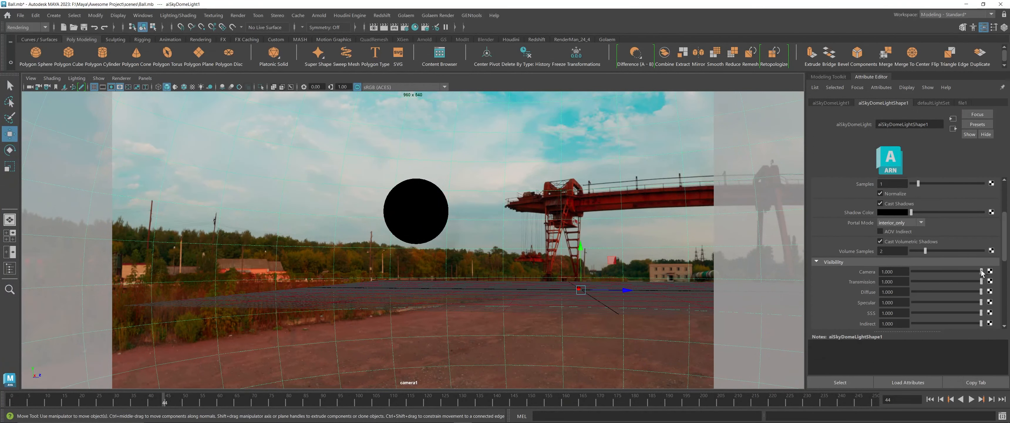
pyautogui.moveTo(982, 271); pyautogui.dragTo(923, 272)
pyautogui.click(319, 15)
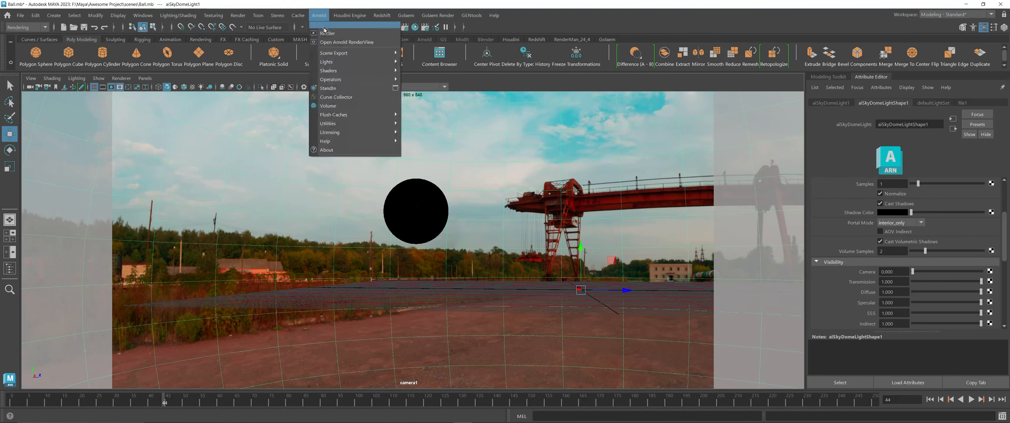
pyautogui.click(326, 35)
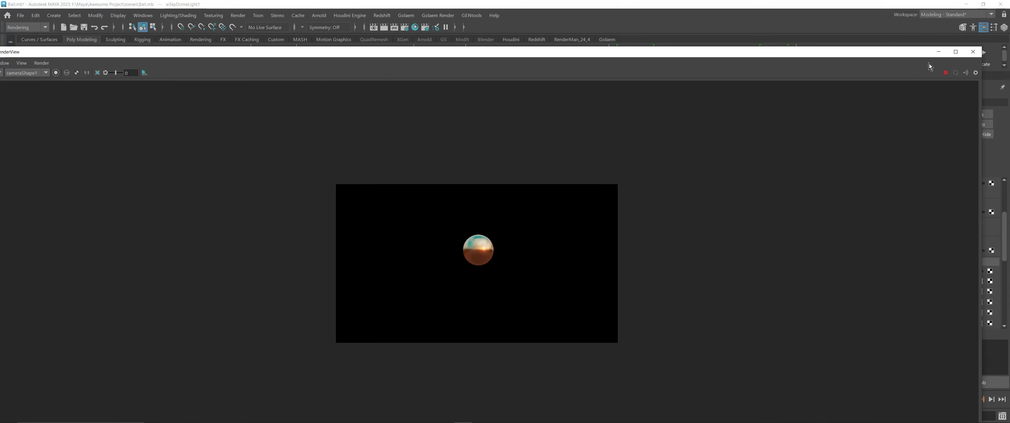
pyautogui.click(973, 51)
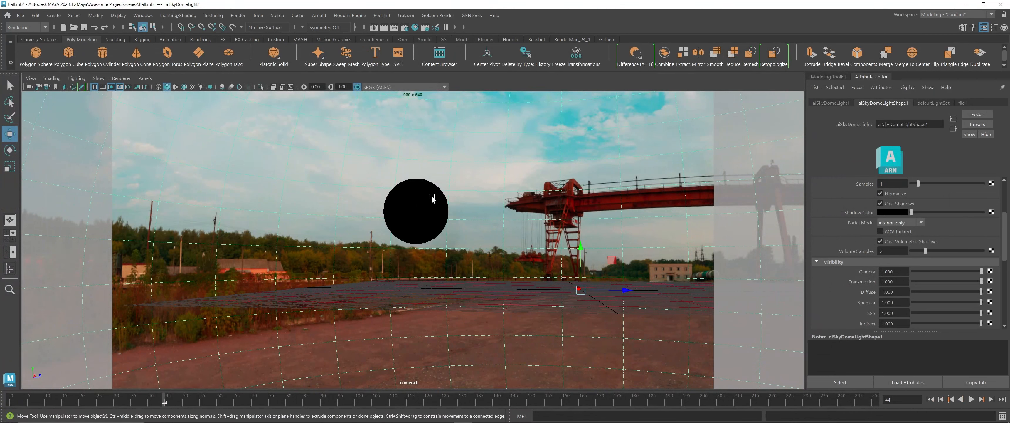
pyautogui.click(405, 28)
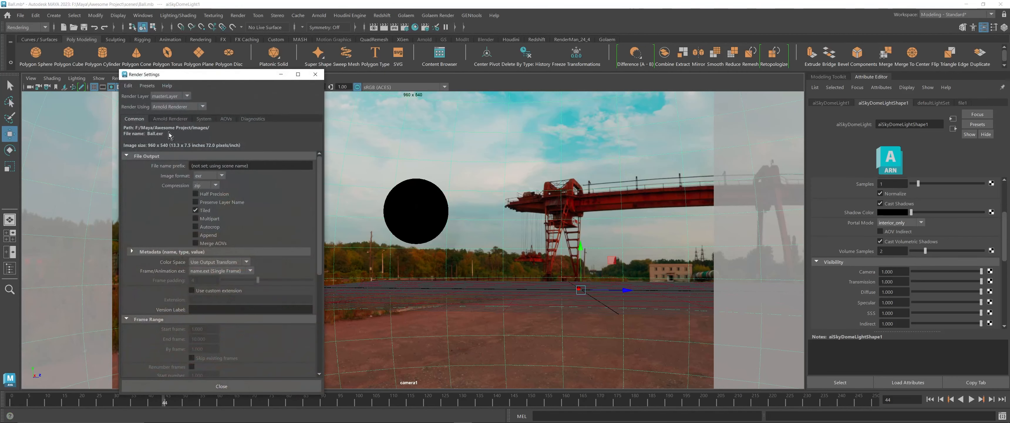
pyautogui.click(315, 74)
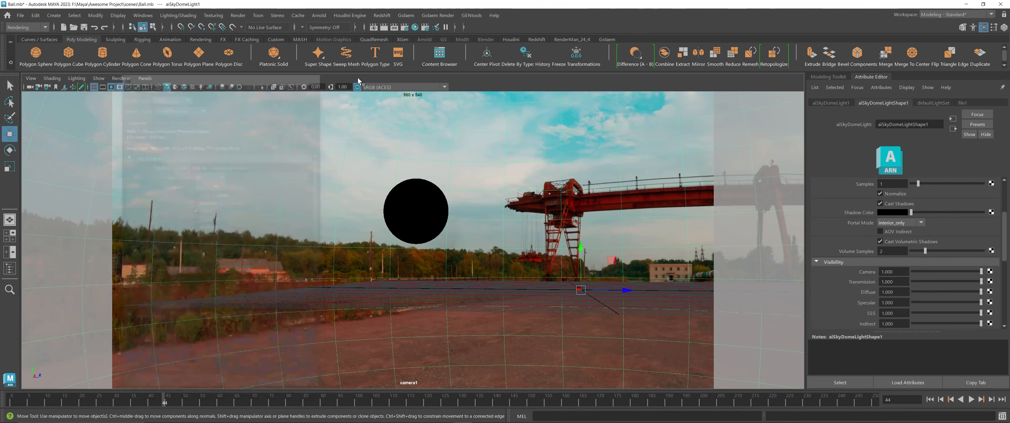
pyautogui.click(935, 16)
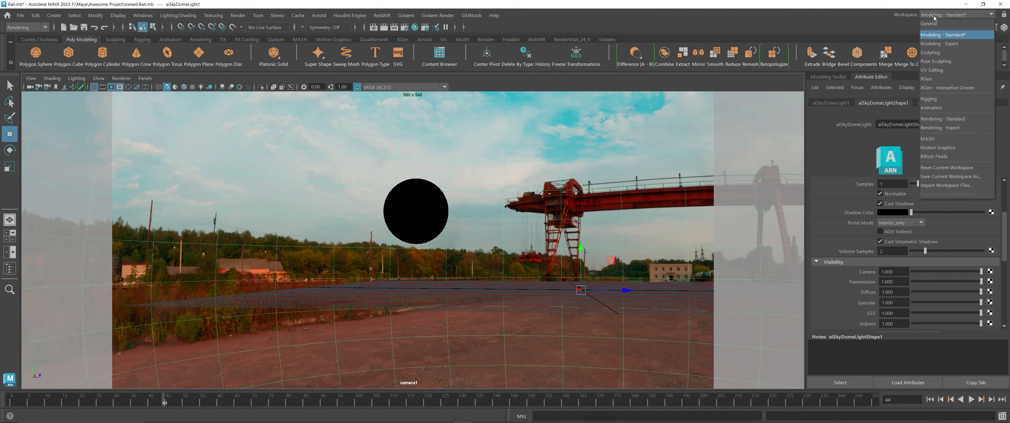
pyautogui.click(935, 36)
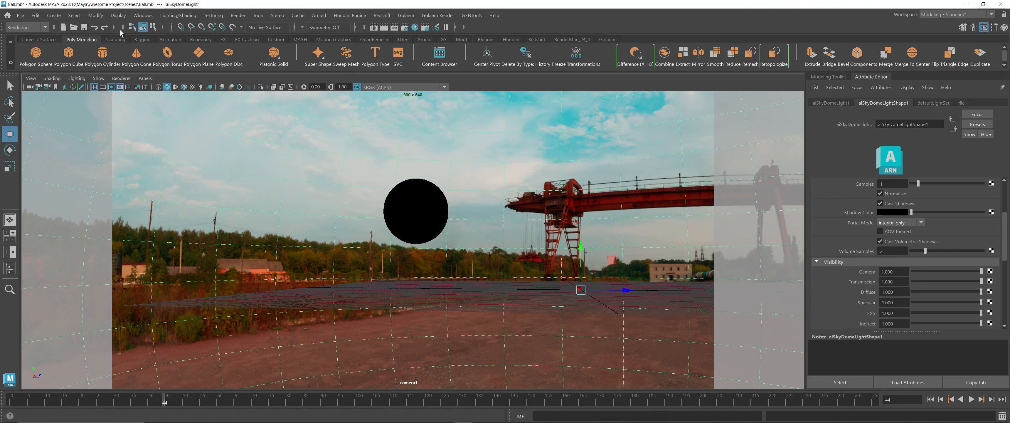
# Open the Render Settings and set the output image format to jpeg.
pyautogui.click(143, 16)
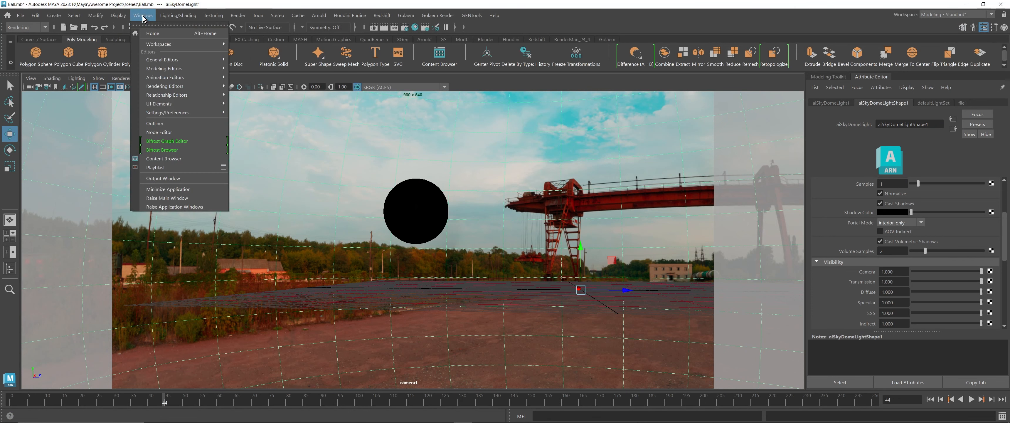
pyautogui.moveTo(180, 86)
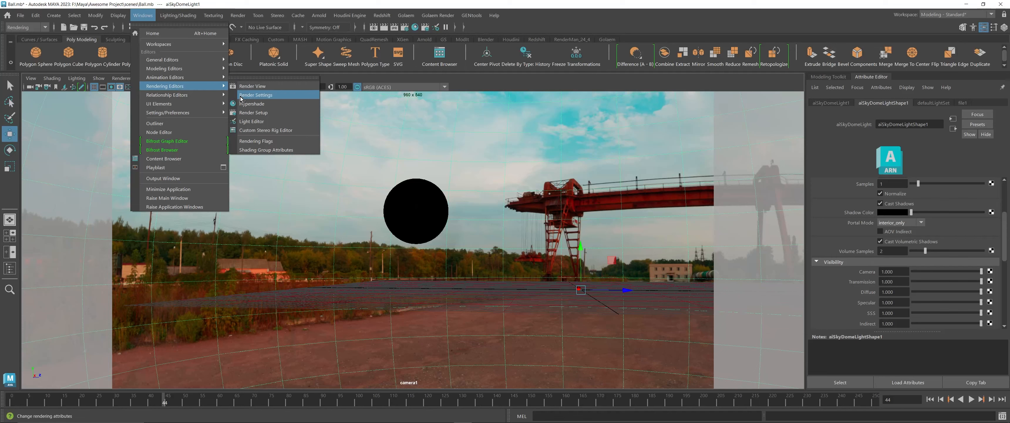
pyautogui.click(268, 99)
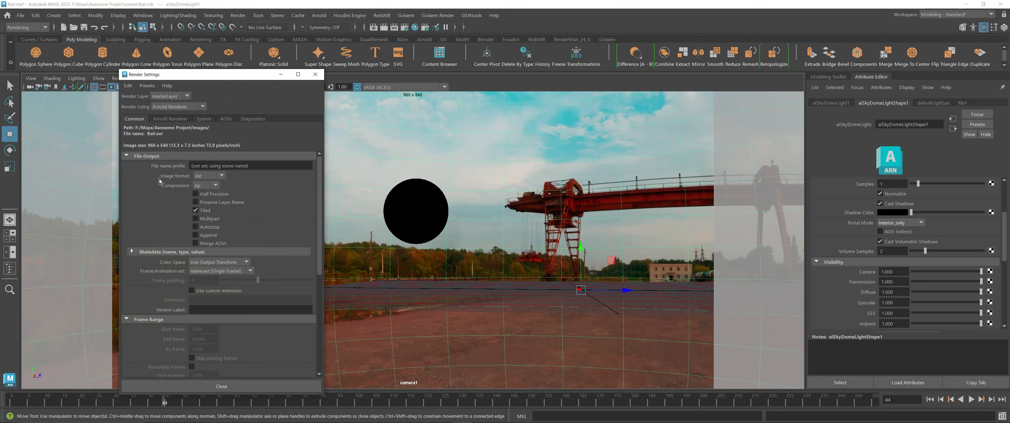
pyautogui.click(208, 177)
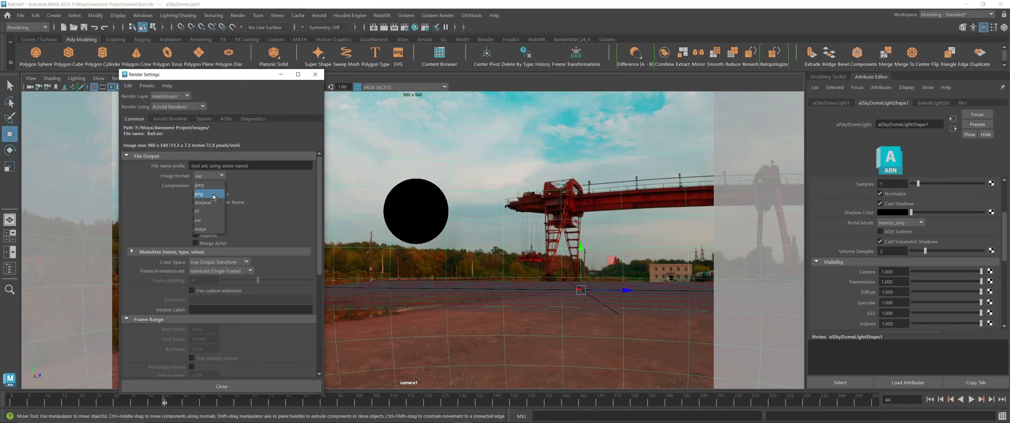
pyautogui.click(213, 196)
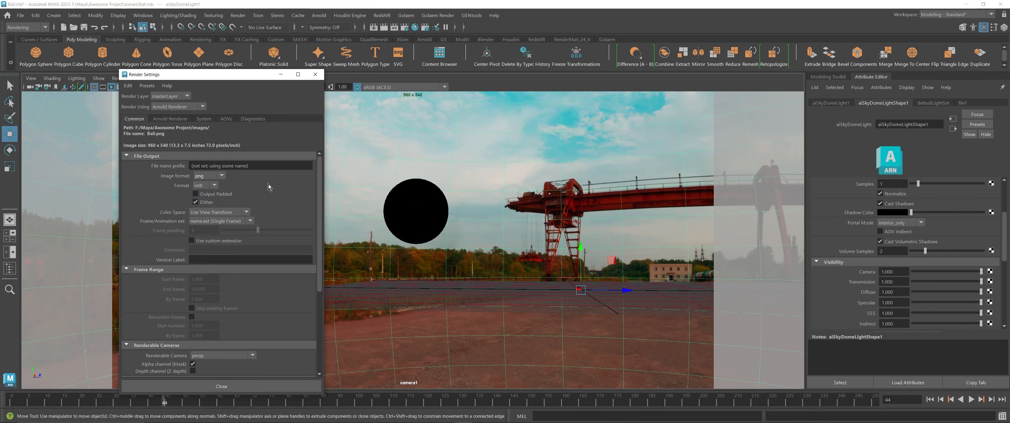
pyautogui.click(214, 186)
pyautogui.click(206, 194)
pyautogui.click(215, 176)
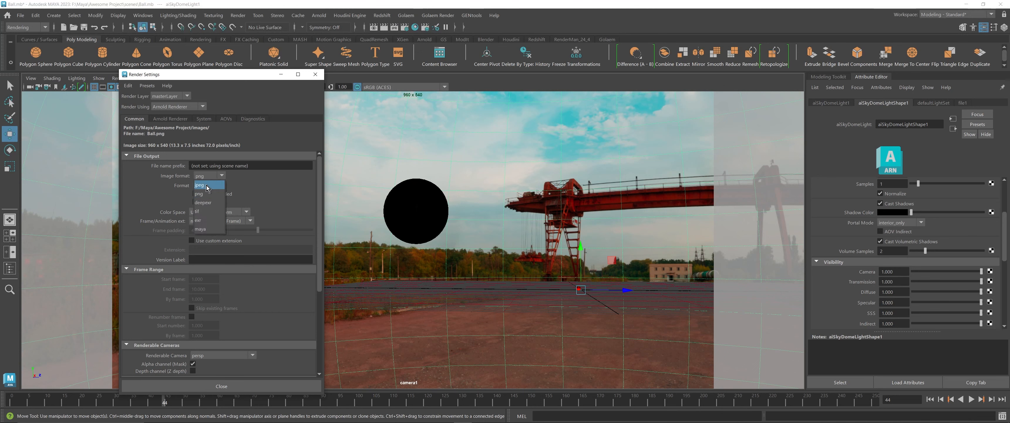
pyautogui.click(207, 187)
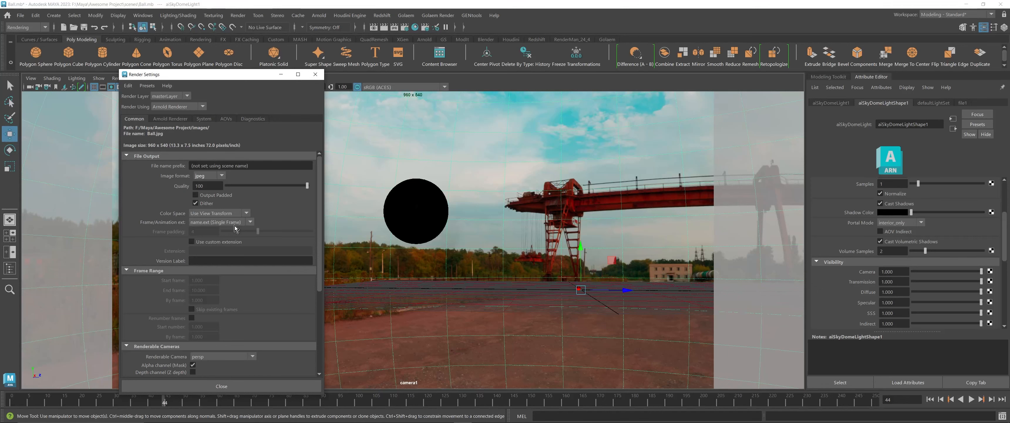
# Set the frame/animation extension to name_#.ext for sequence output and select the sphere to view its keyframes.
pyautogui.click(209, 223)
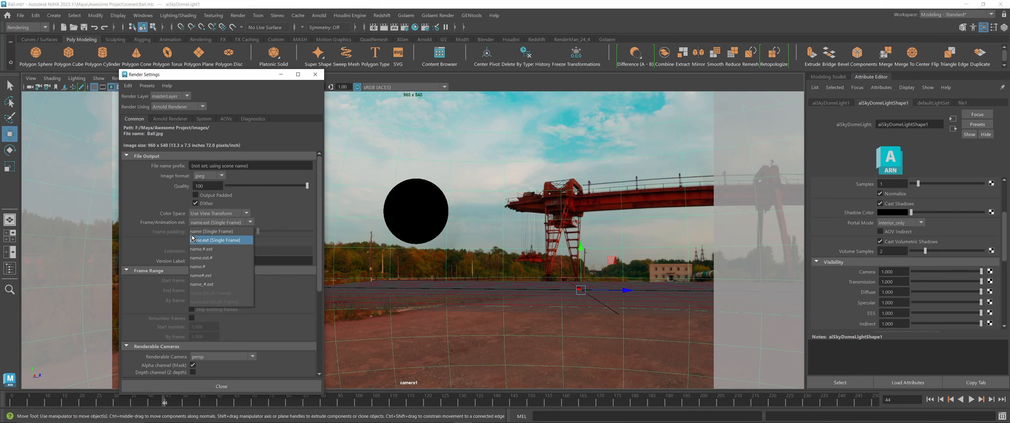
pyautogui.click(204, 285)
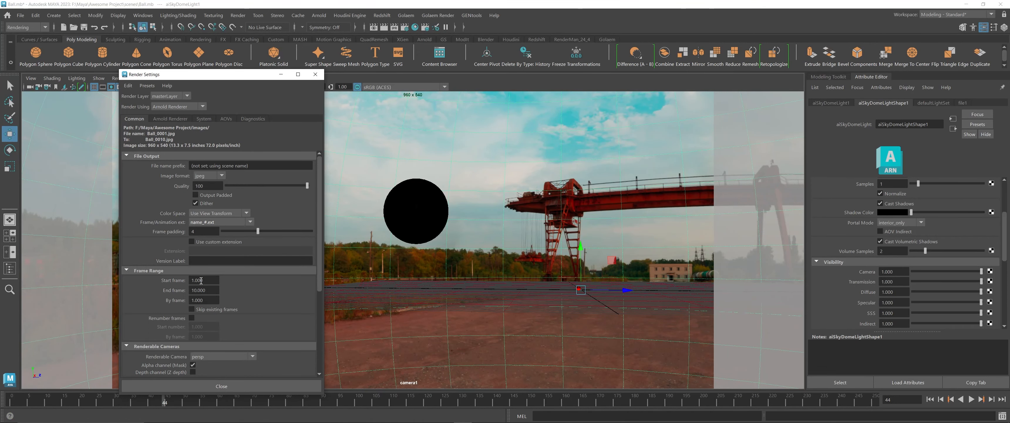
pyautogui.click(408, 205)
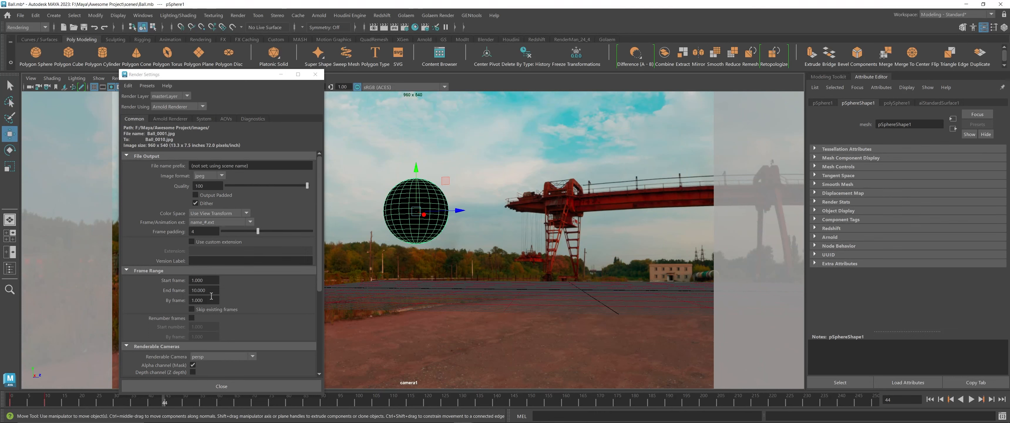
# Make camera1 the renderable camera and choose the HD_1080 image size preset.
pyautogui.scroll(-5, 253, 287)
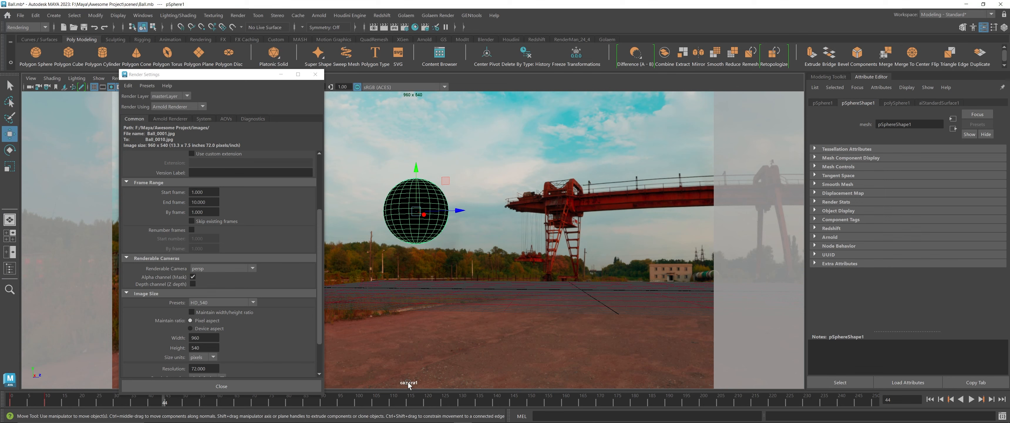
pyautogui.click(212, 269)
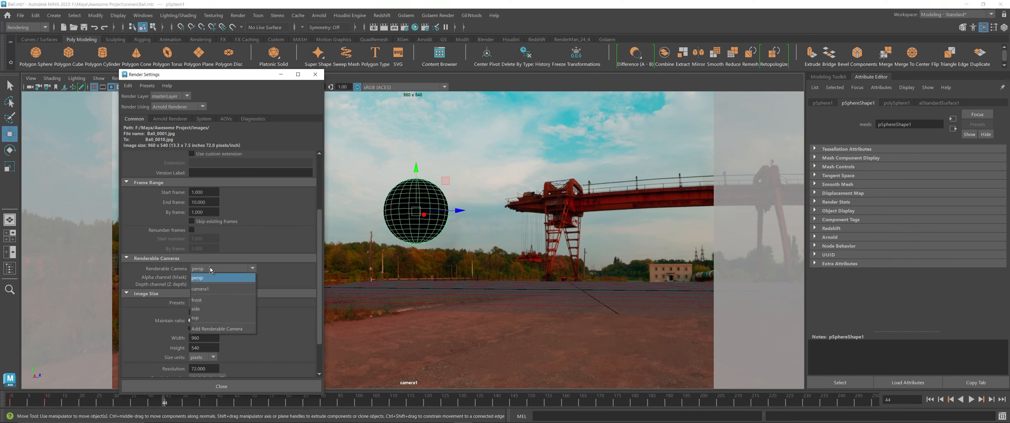
pyautogui.click(214, 290)
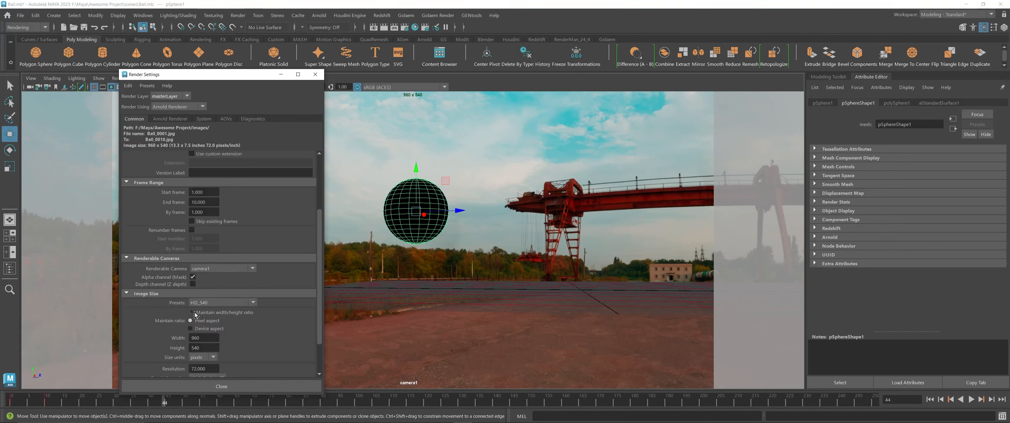
pyautogui.click(223, 304)
pyautogui.scroll(-1, 222, 371)
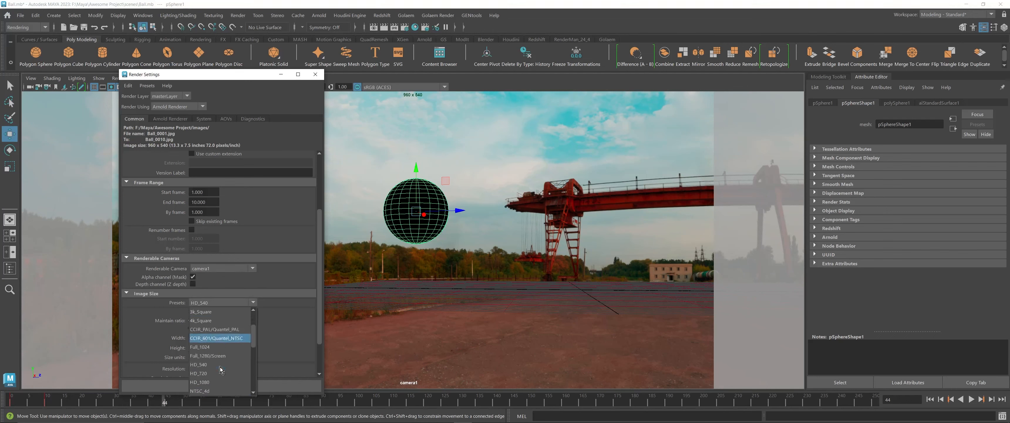
pyautogui.click(221, 383)
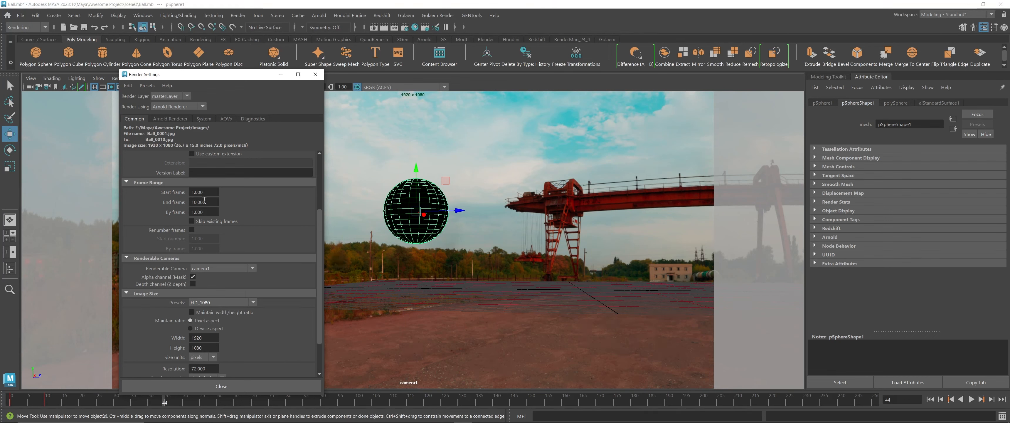
pyautogui.click(315, 76)
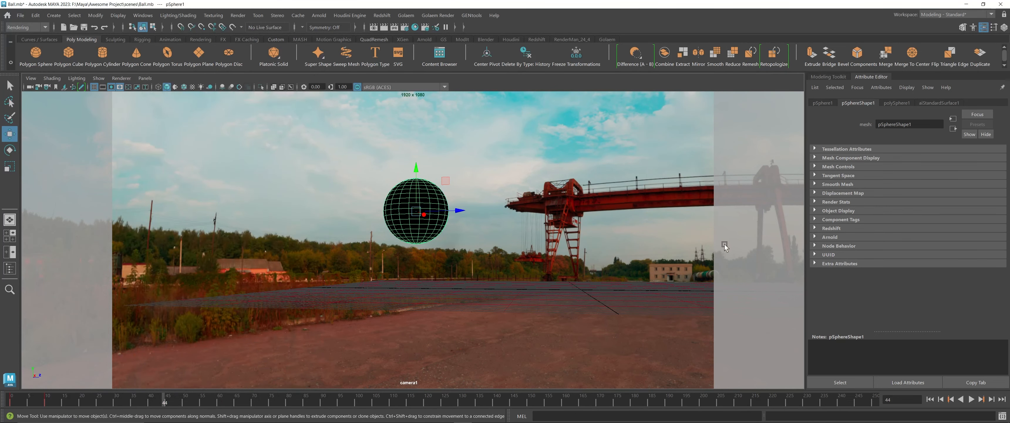
# Open the Script Editor, move it clear of the sphere, and start an Arnold batch render of the sequence.
pyautogui.click(1003, 417)
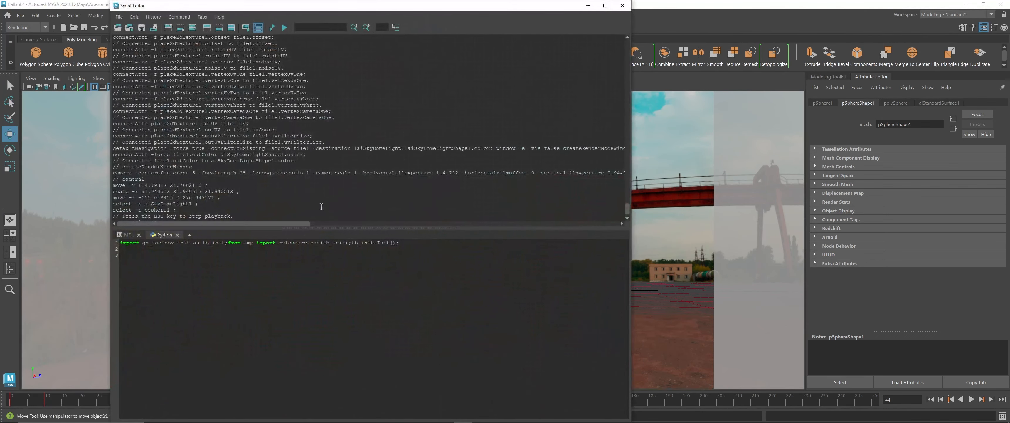
pyautogui.moveTo(267, 2); pyautogui.dragTo(612, 68)
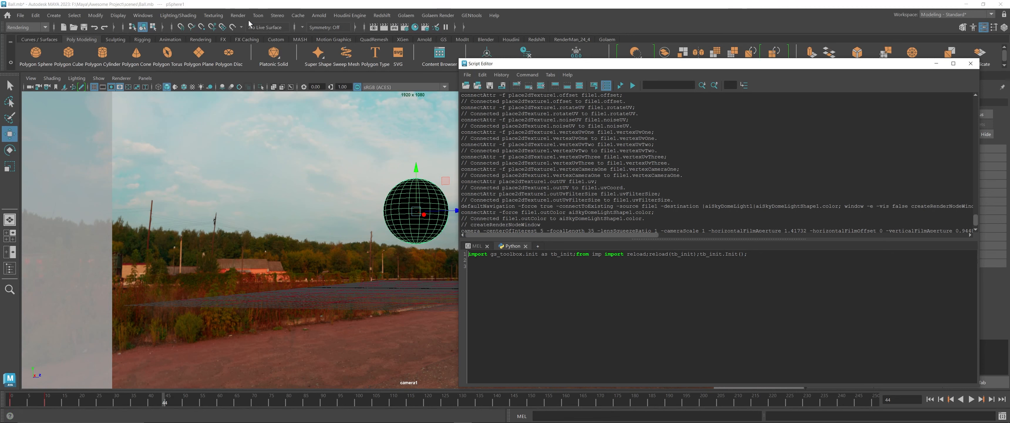
pyautogui.click(233, 18)
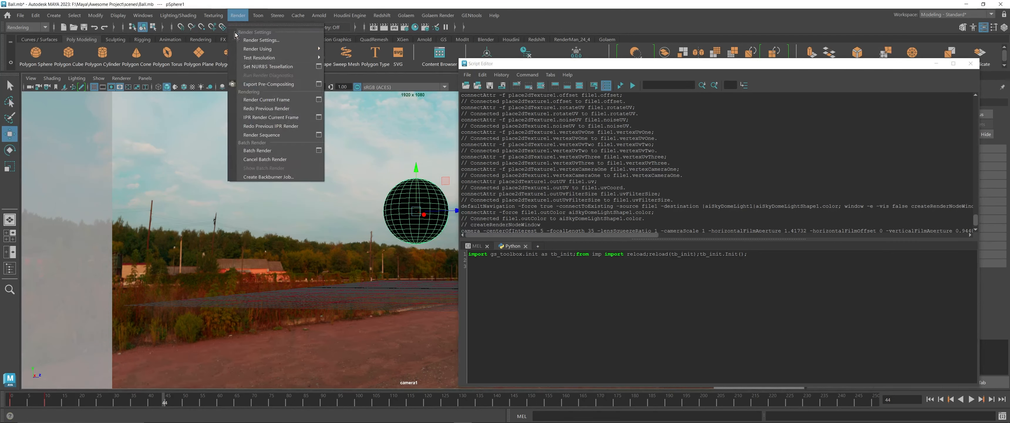
pyautogui.click(319, 150)
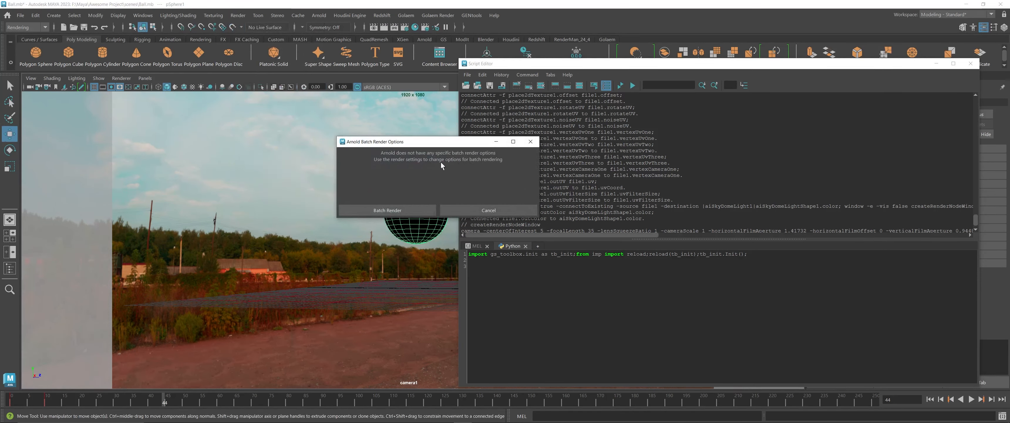
pyautogui.click(386, 210)
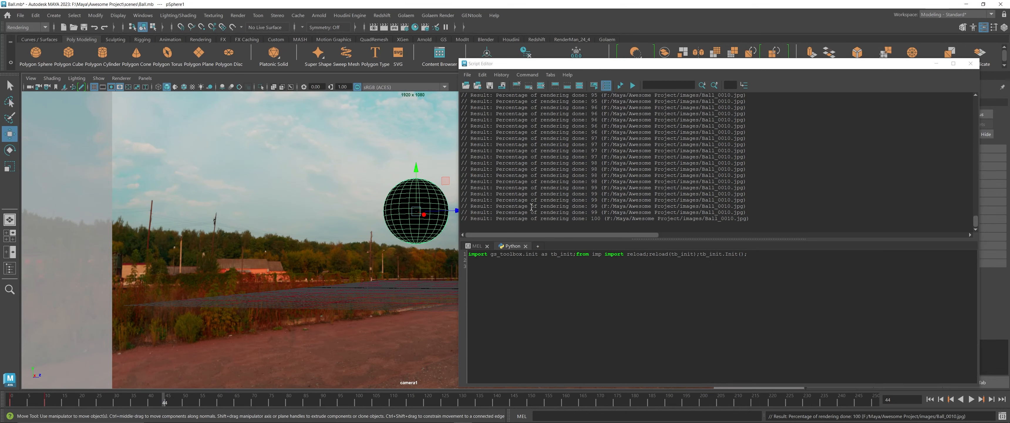
# Reopen the Render Settings to check the output path and file names of the rendered sequence.
pyautogui.click(404, 28)
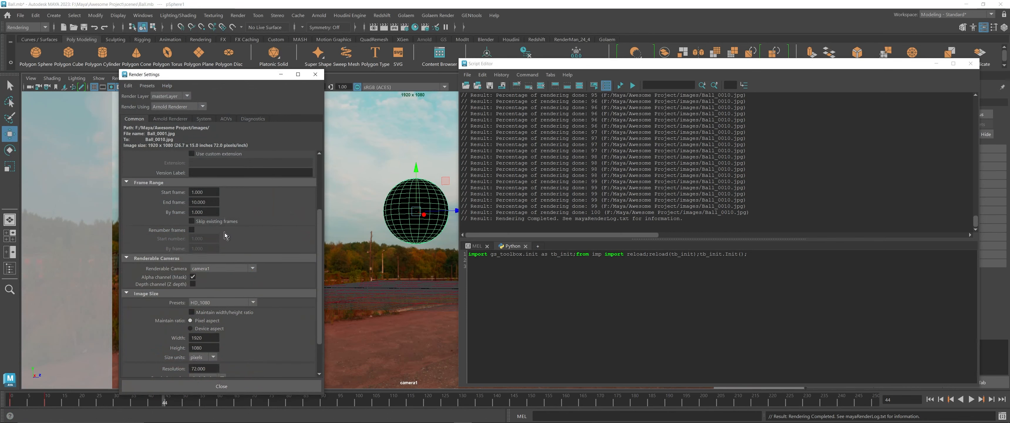
pyautogui.scroll(5, 225, 235)
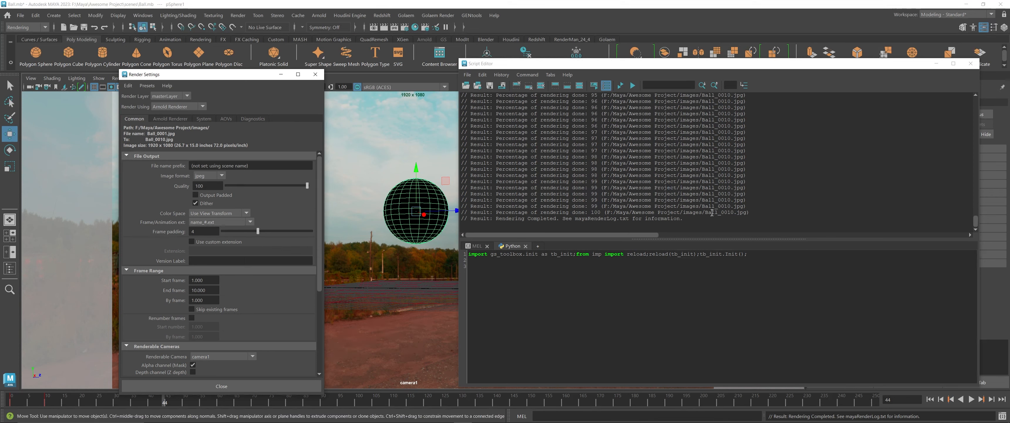
# Switch to Adobe Premiere Pro and browse for media to import in the Maya > Awesome Project > images folder on the F: drive.
pyautogui.moveTo(721, 214); pyautogui.dragTo(747, 214)
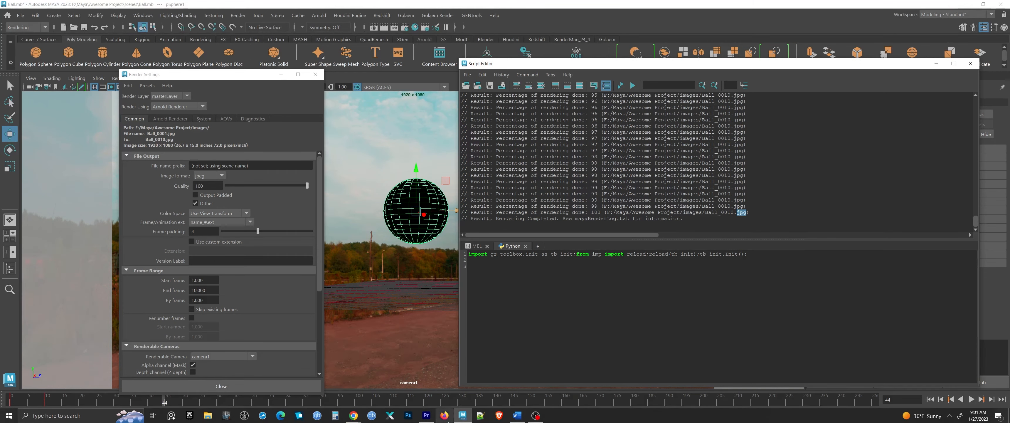
pyautogui.click(965, 8)
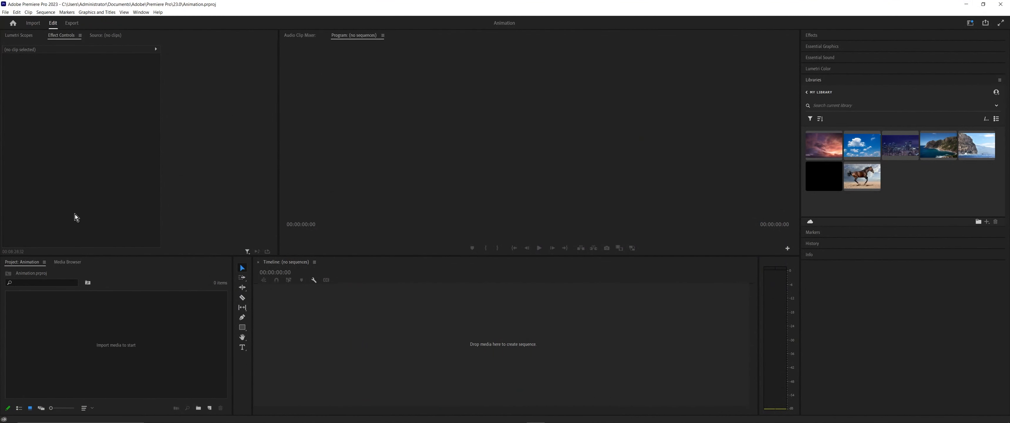
pyautogui.click(5, 12)
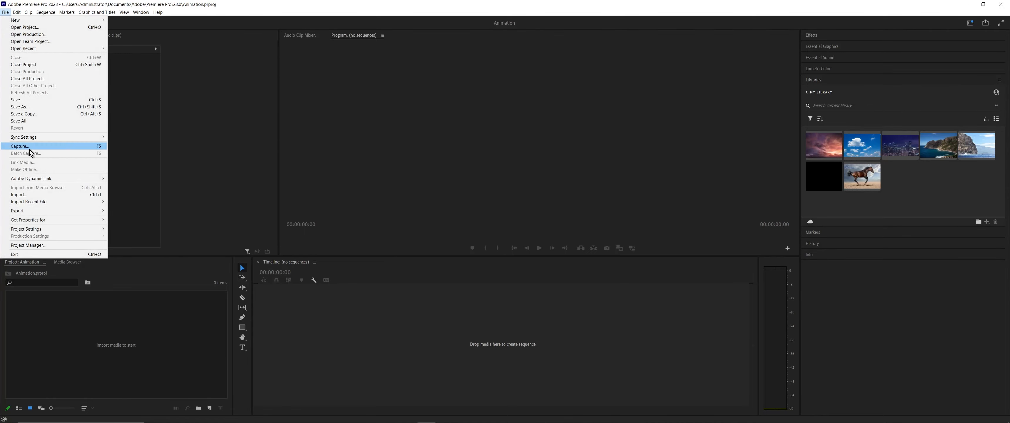
pyautogui.click(22, 195)
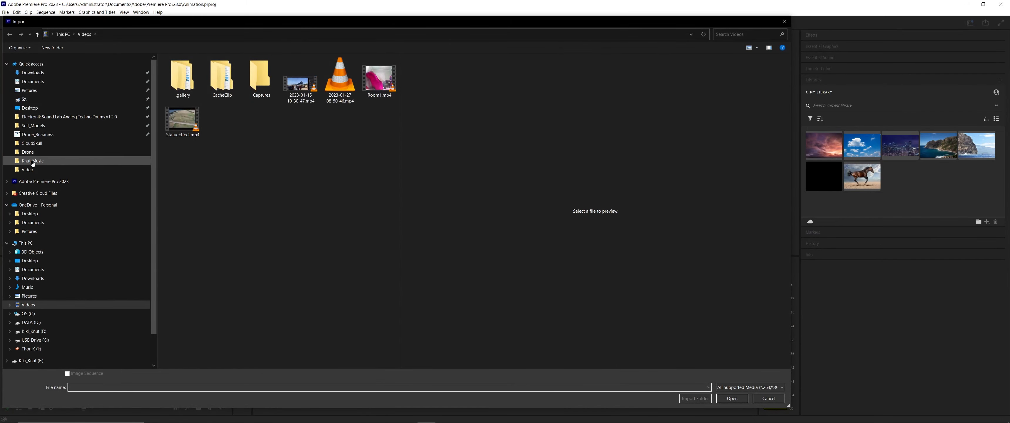
pyautogui.click(43, 331)
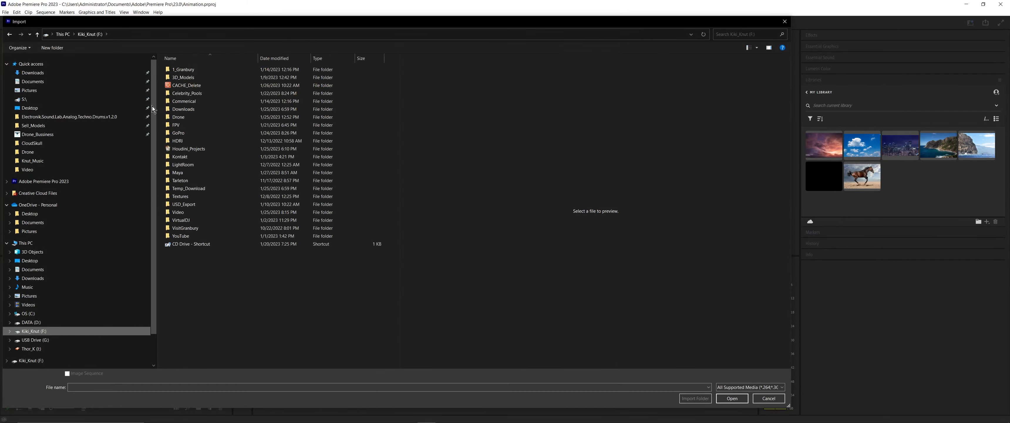
pyautogui.doubleClick(181, 174)
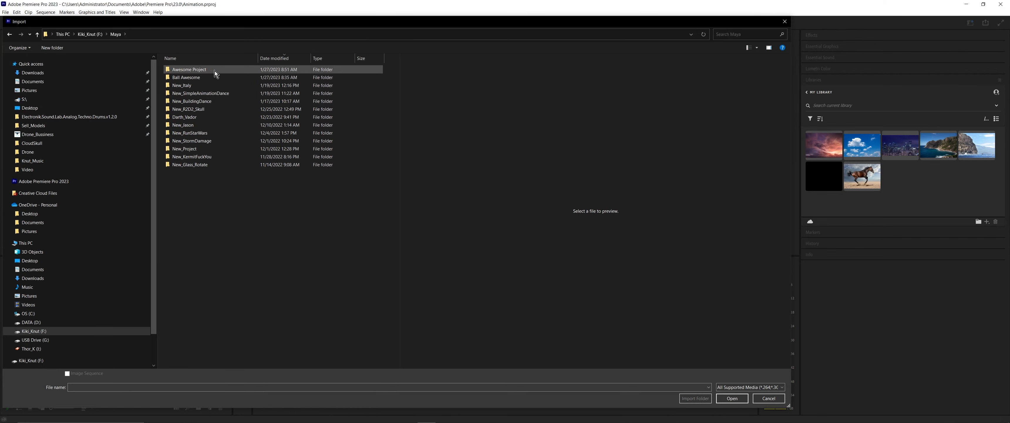
pyautogui.doubleClick(186, 71)
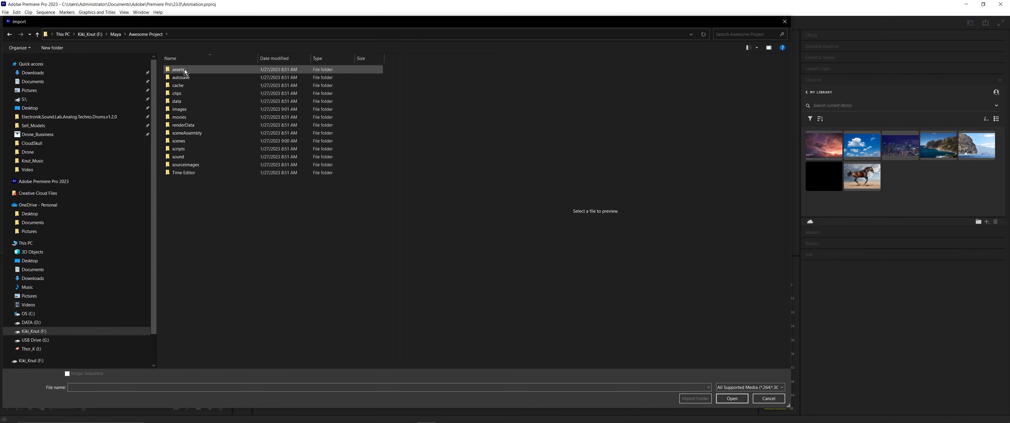
pyautogui.doubleClick(182, 110)
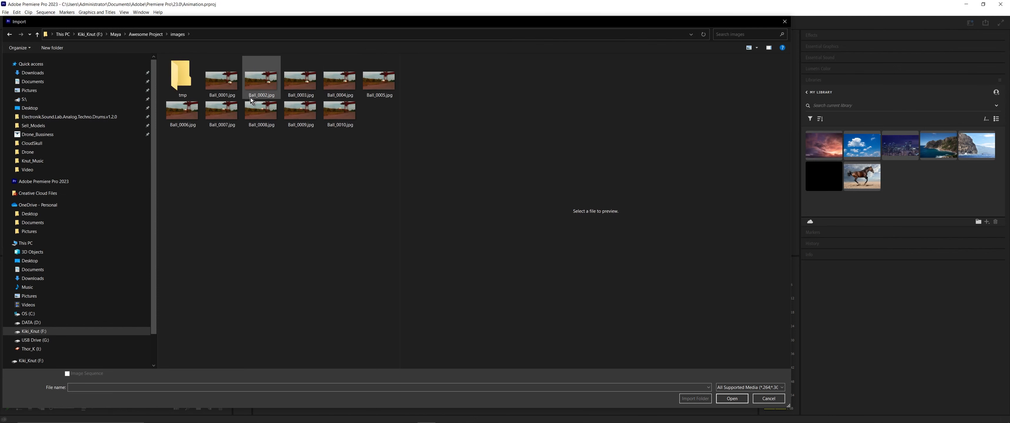
# Import the rendered frames as an image sequence starting from Ball_0001.jpg.
pyautogui.click(221, 81)
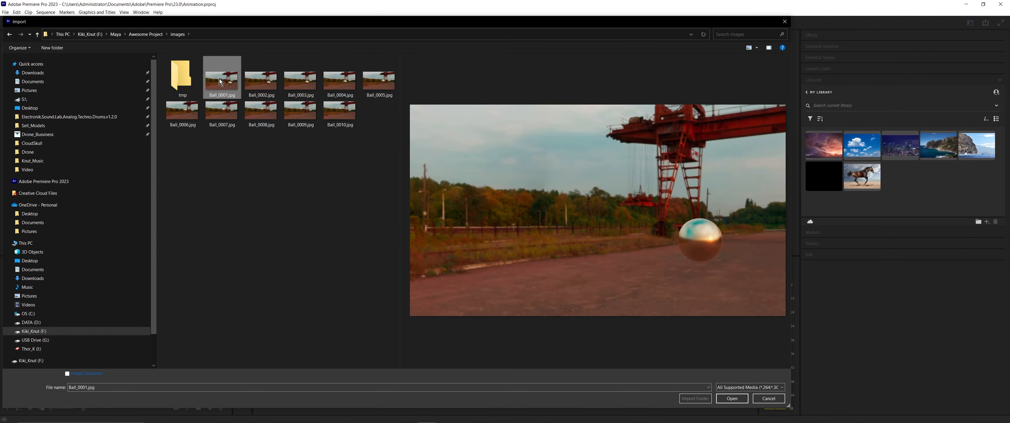
pyautogui.click(67, 375)
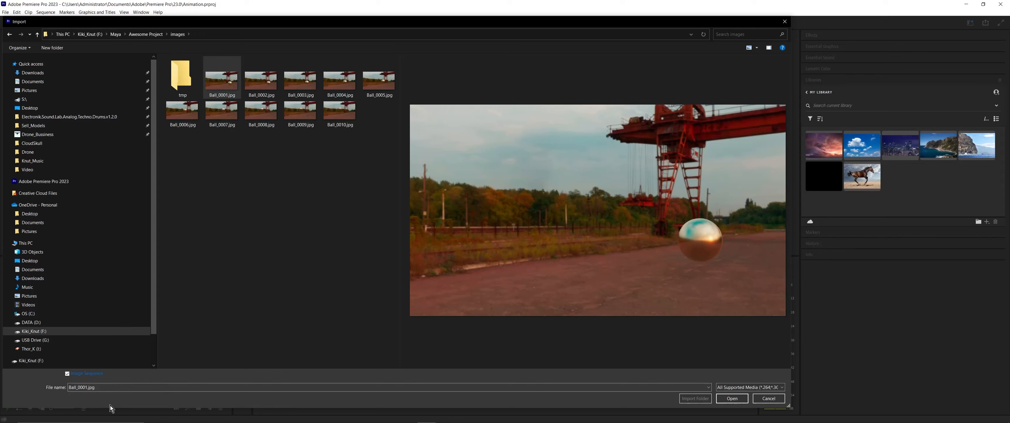
pyautogui.click(731, 399)
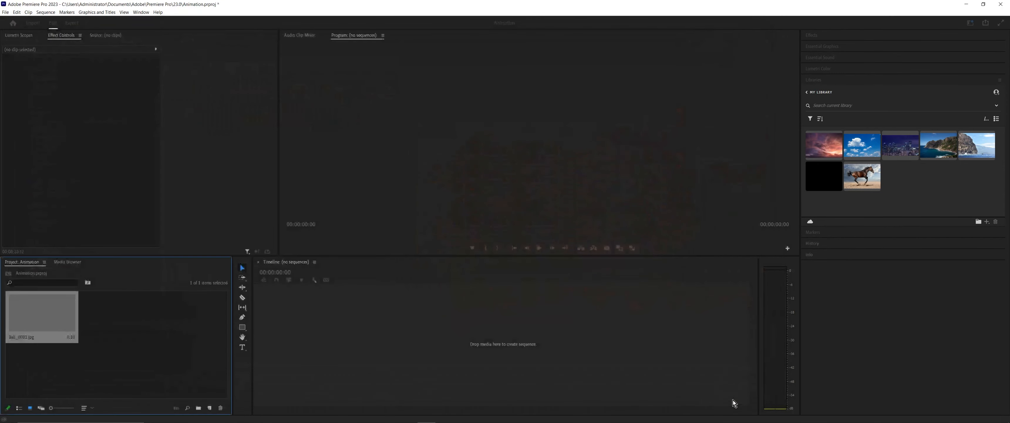